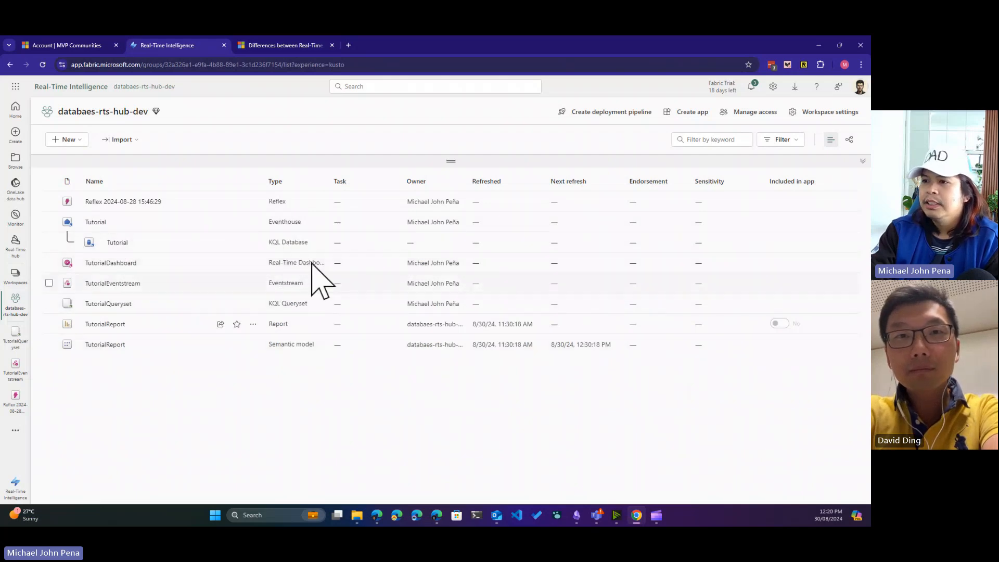
Show the workspace items in lineage view and open the details of TutorialEventstream
left_click(849, 140)
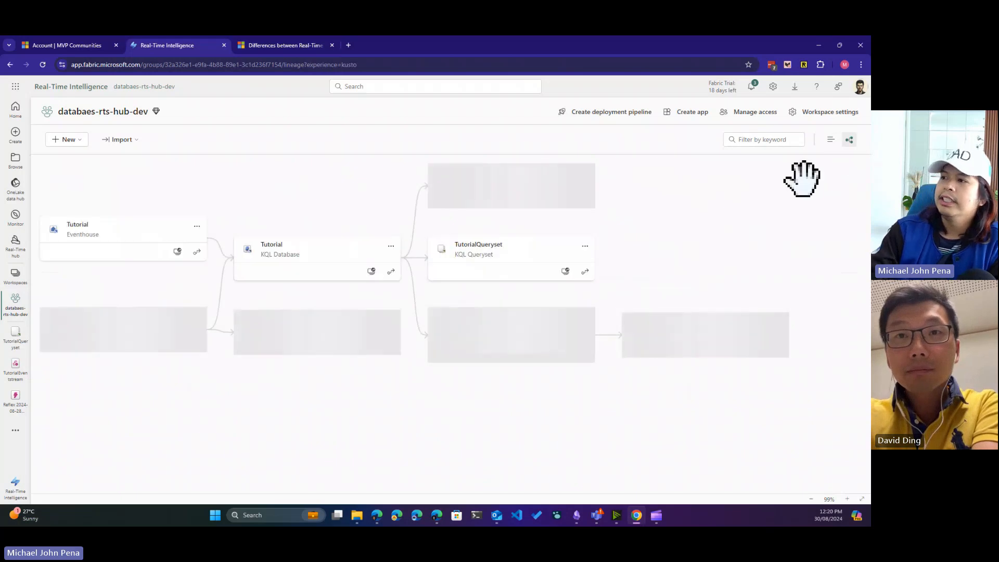
left_click_drag(336, 186, 378, 205)
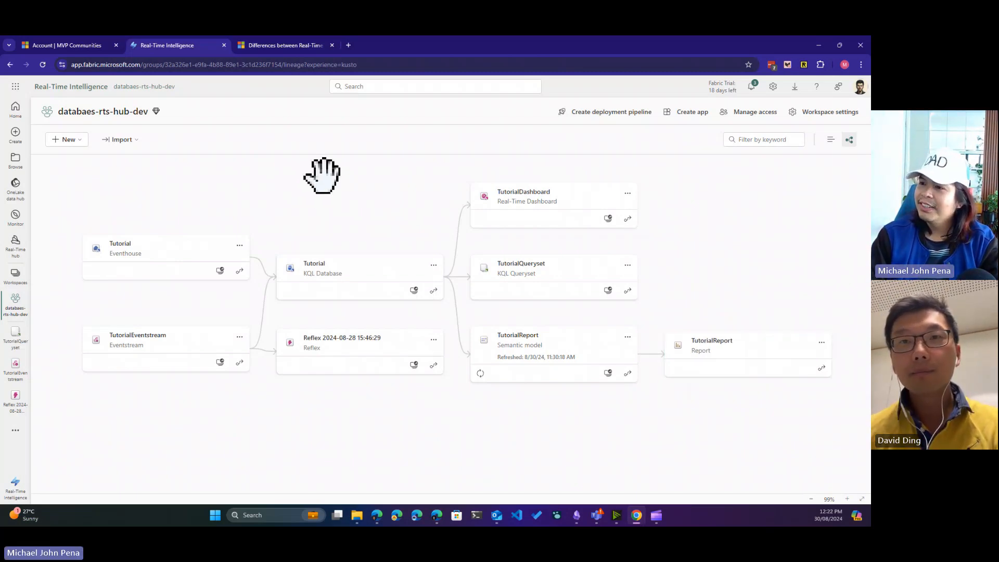
left_click(157, 345)
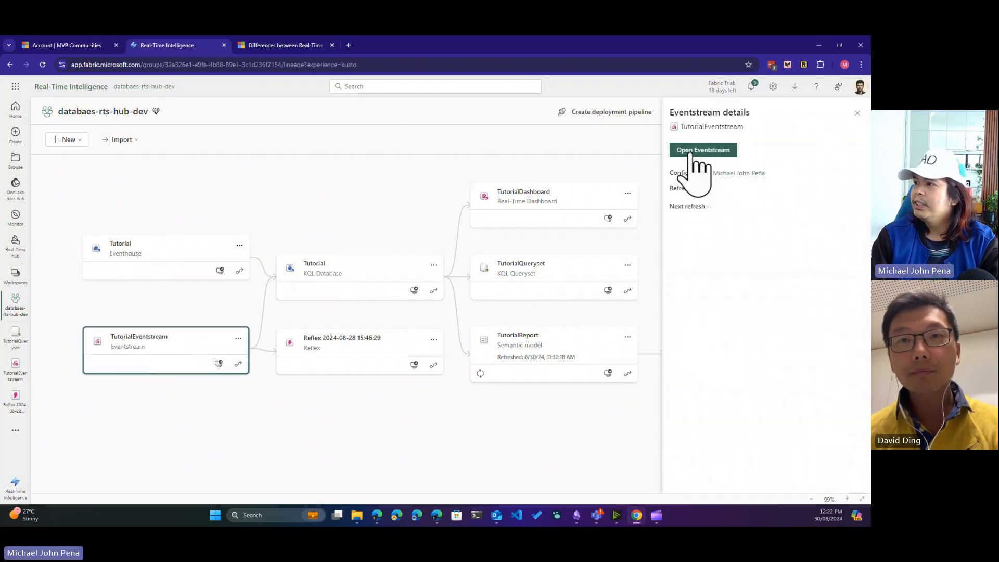
Open TutorialSource-stream from the Real-Time hub and go to its parent eventstream, TutorialEventstream
left_click(16, 251)
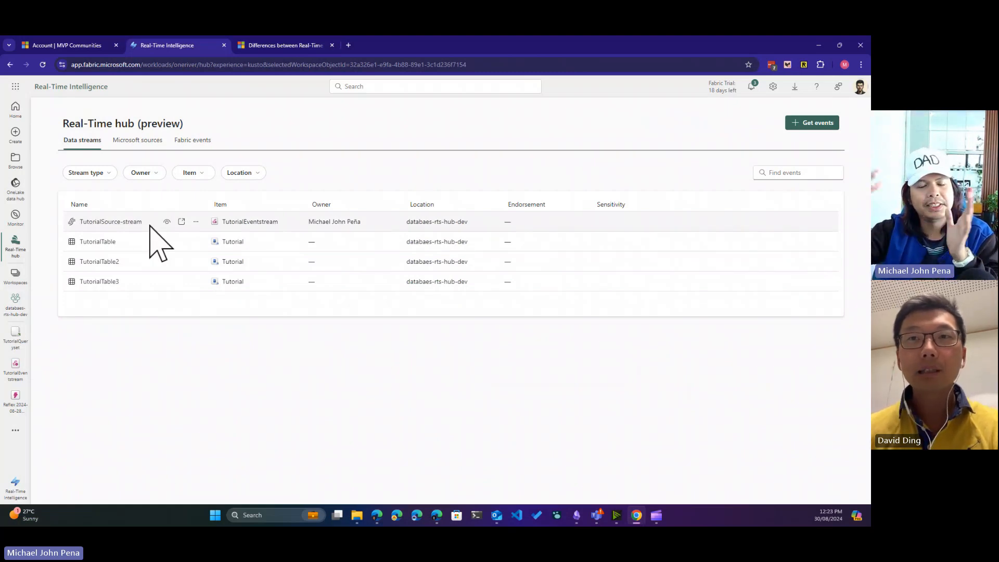
left_click(119, 223)
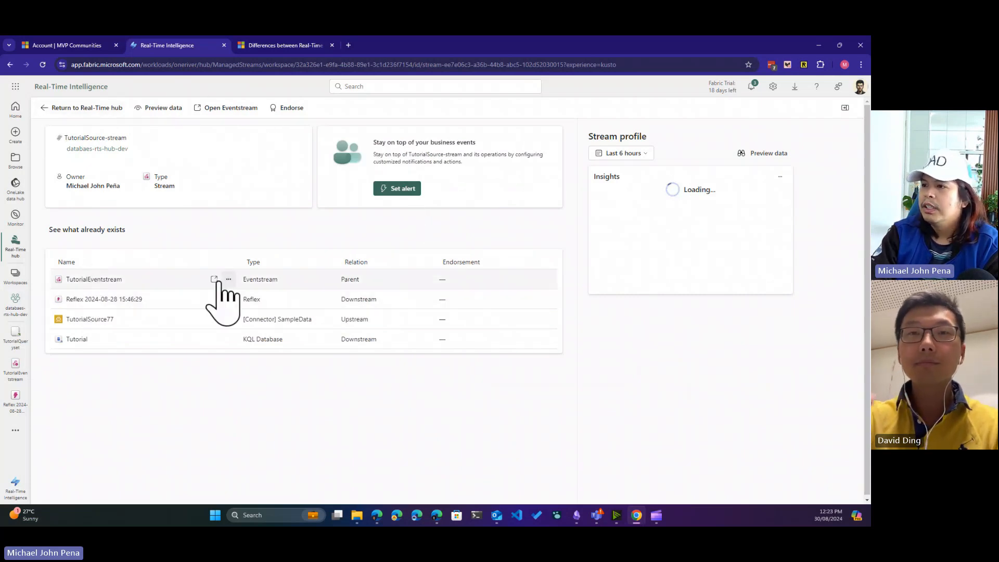
left_click(214, 280)
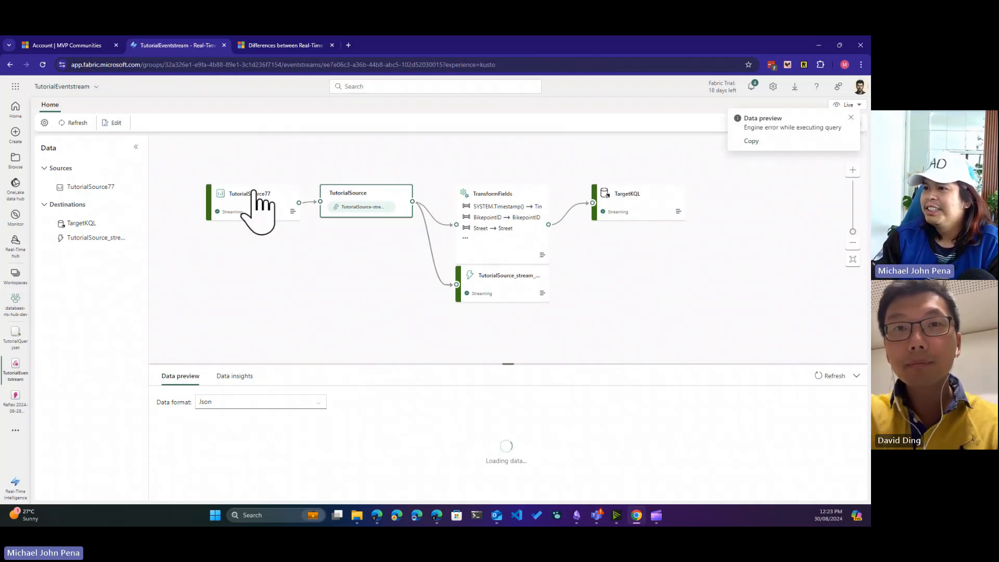
Preview the data of the TutorialSource77 and TutorialSource nodes, and put the eventstream into edit mode
left_click(246, 204)
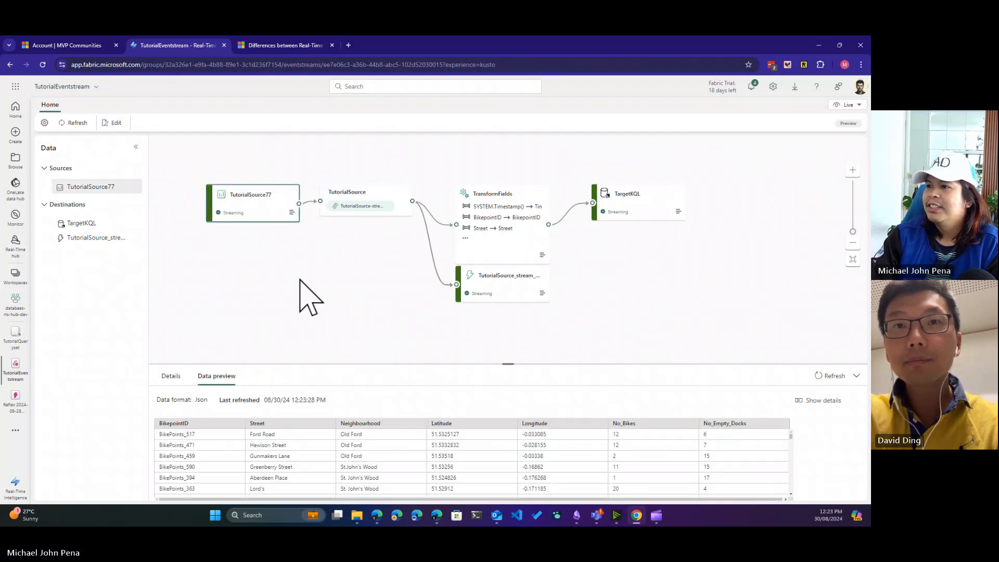
left_click(356, 218)
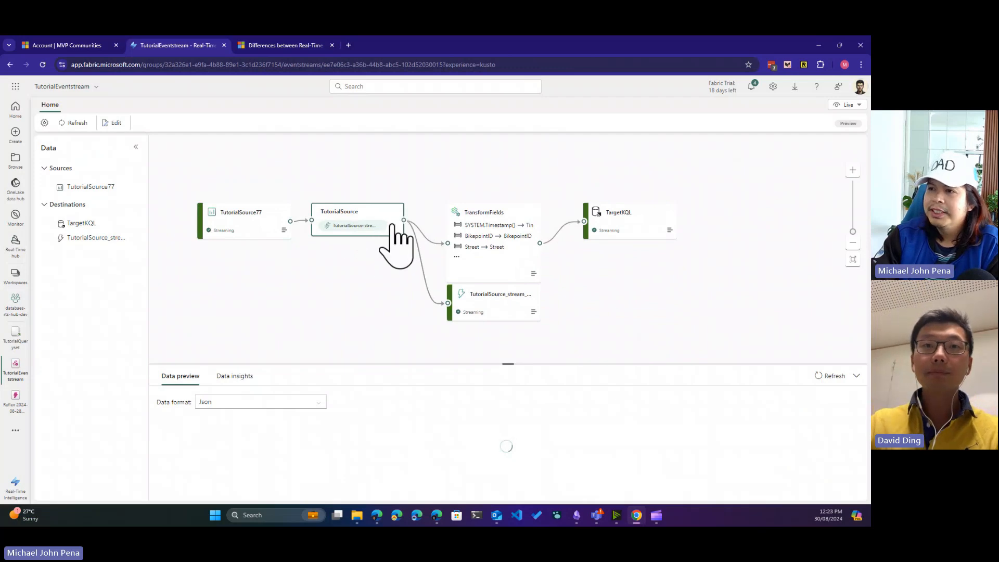
left_click(117, 123)
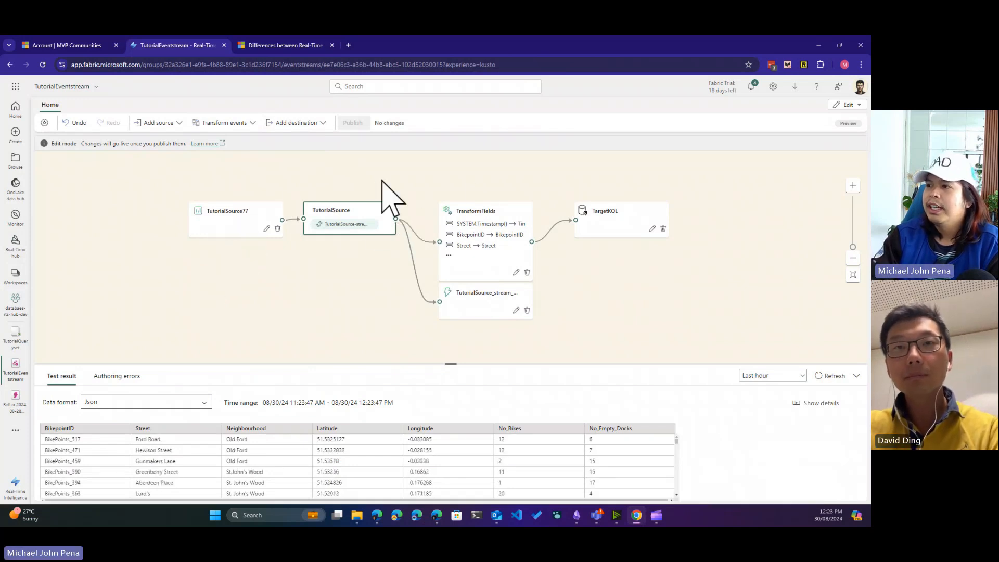
mouse_move(413, 227)
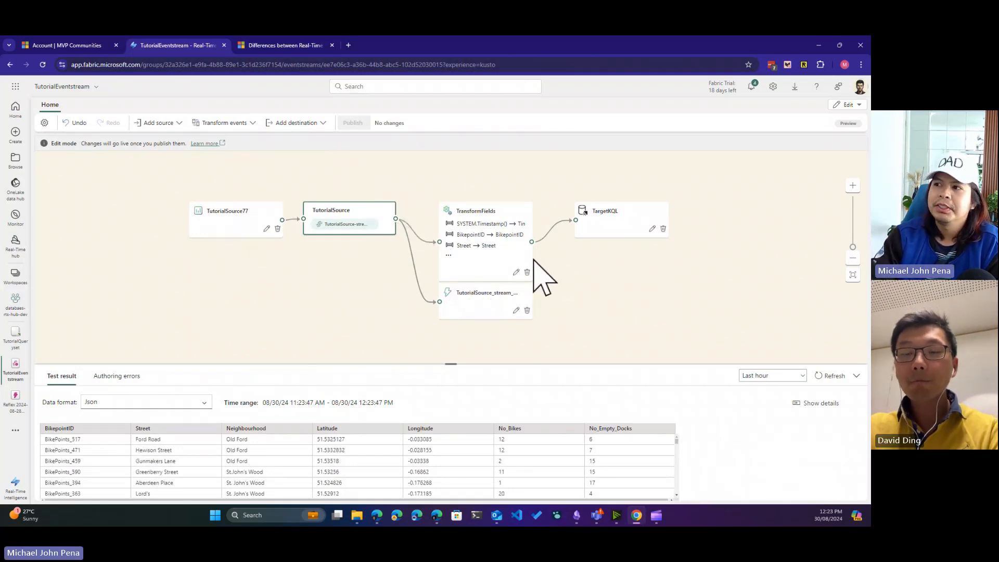
mouse_move(554, 239)
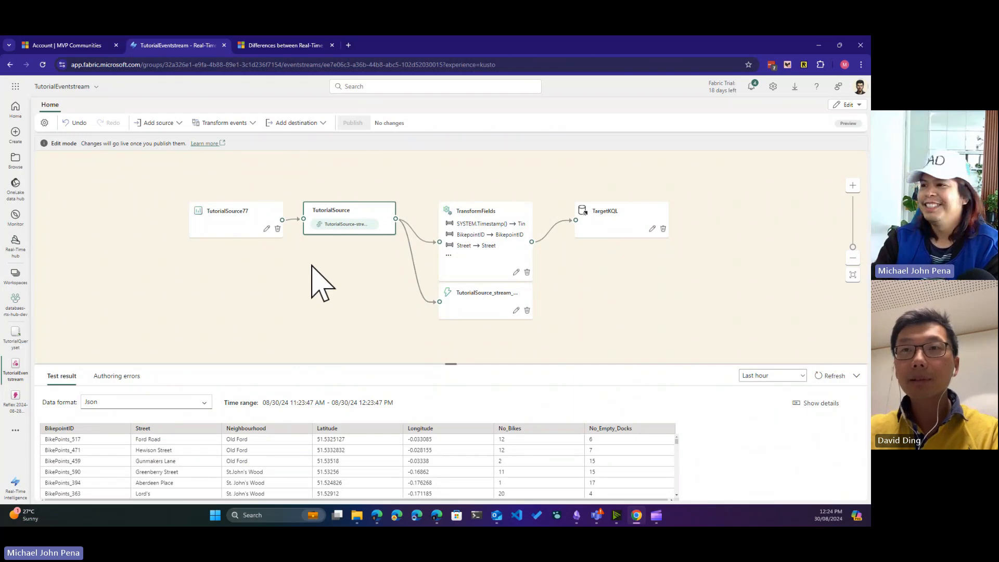
Review the source name and sample data settings of TutorialSource77, and close them without changes
left_click(229, 221)
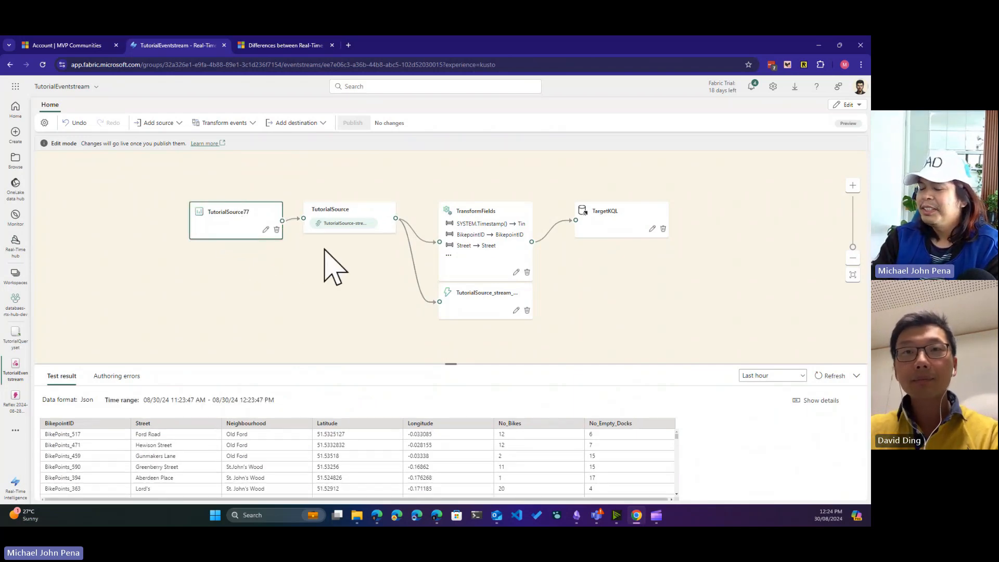
left_click(266, 229)
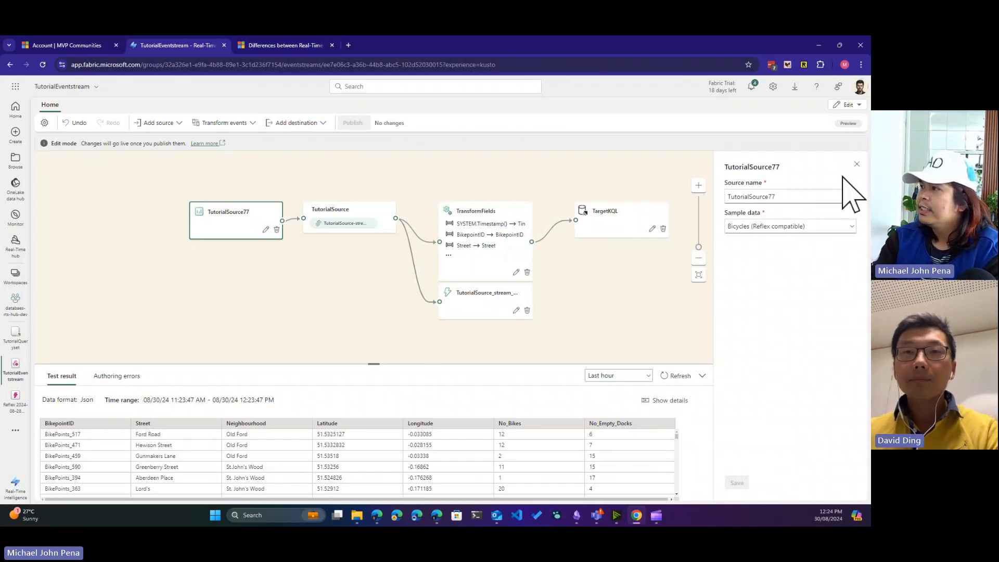
left_click(856, 164)
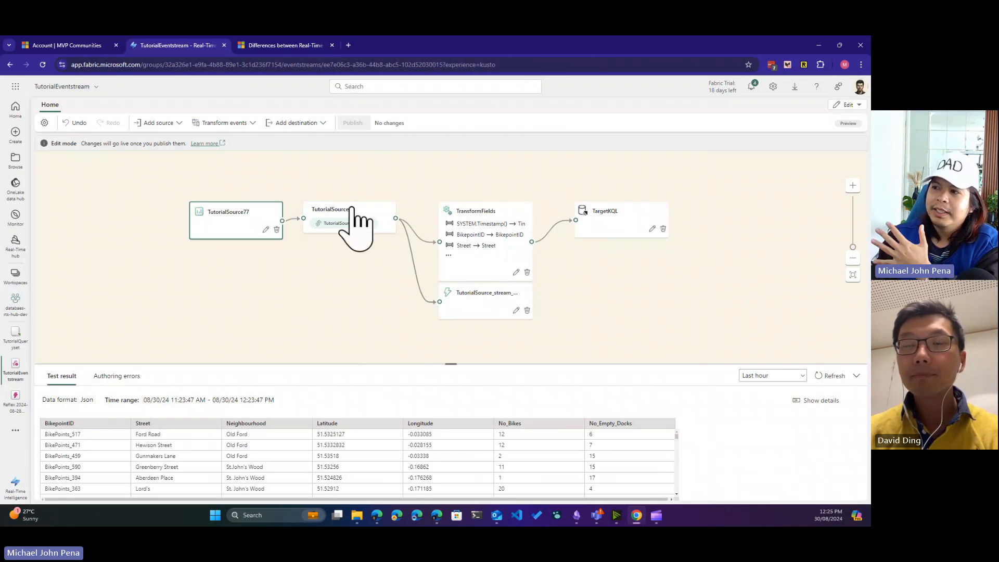
Refresh the TutorialSource stream's test result for the last hour and compare it with the data of TutorialSource77
left_click(346, 223)
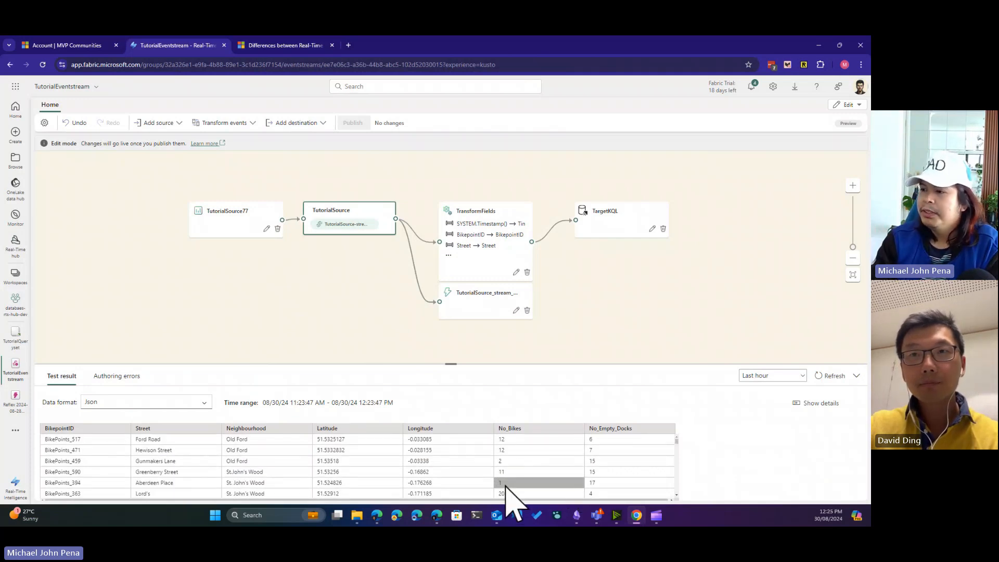
left_click(832, 379)
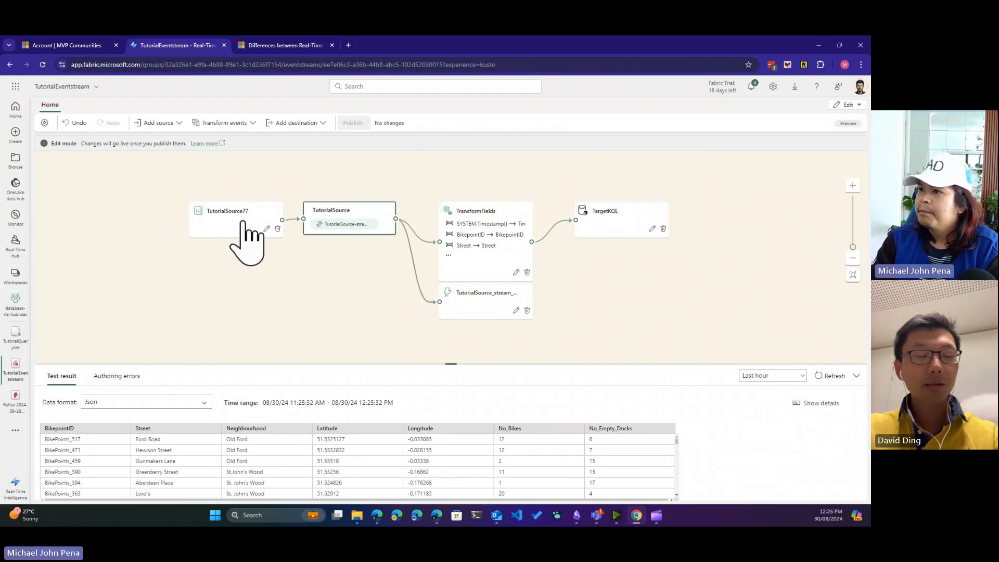
left_click(224, 229)
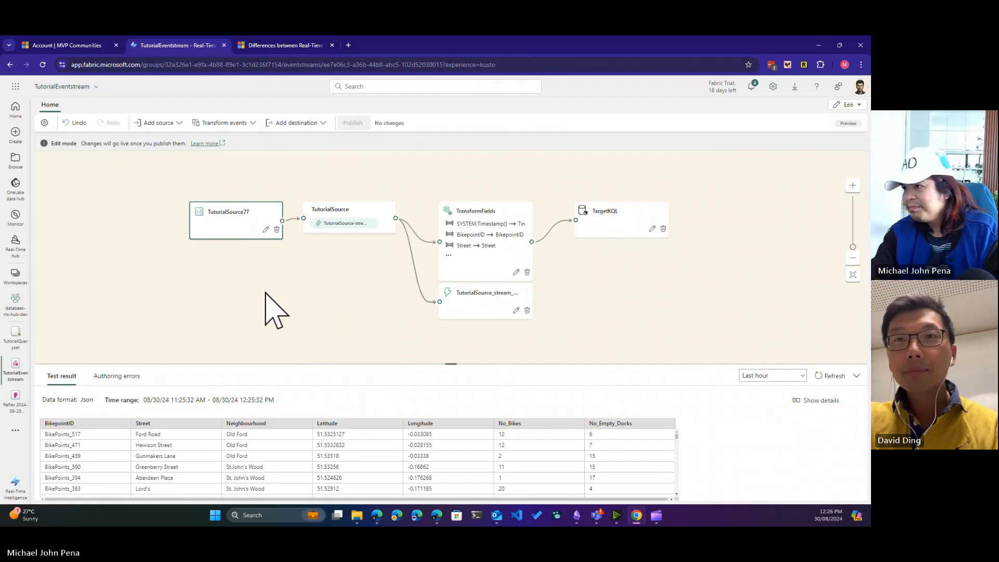
left_click(341, 218)
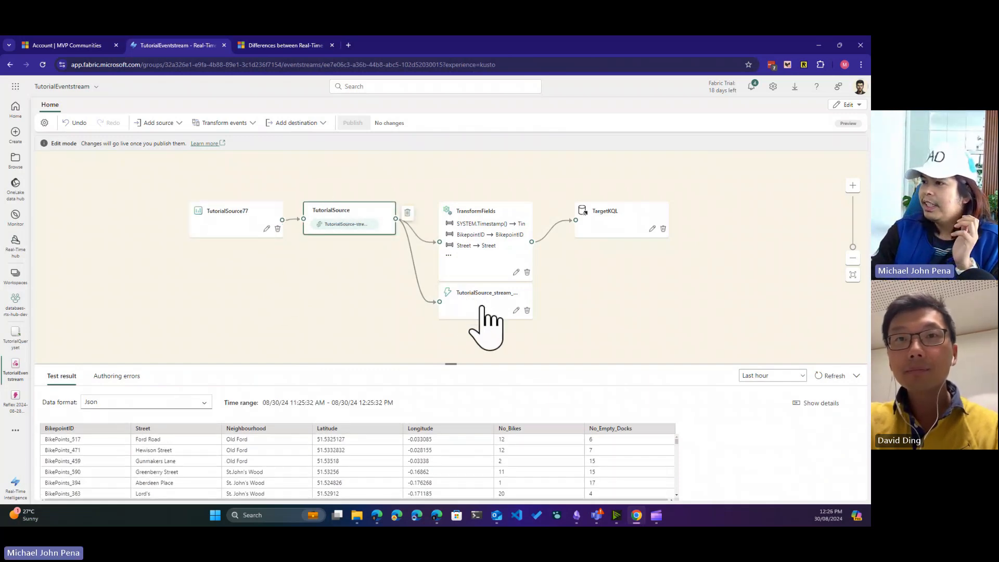
left_click_drag(469, 300, 467, 311)
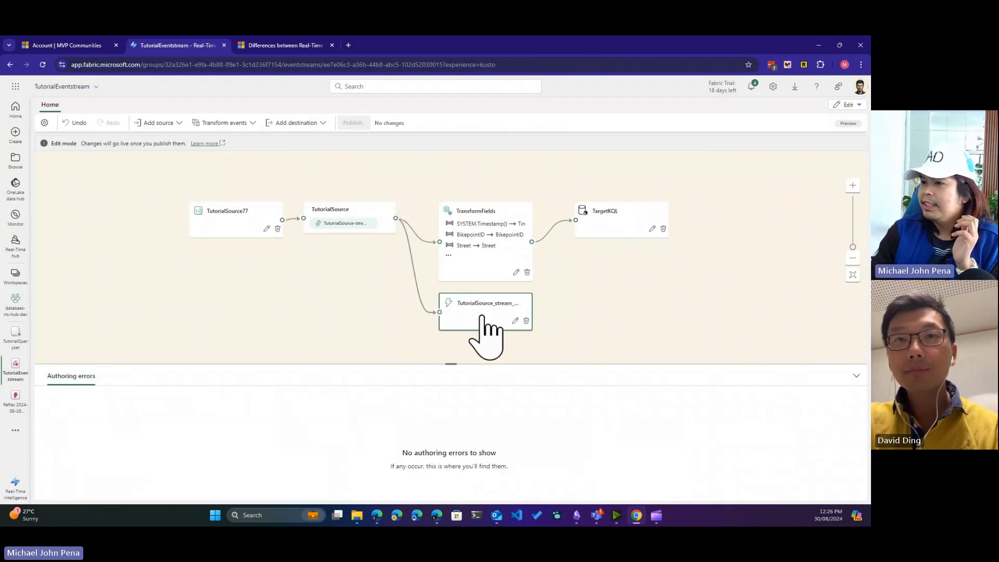
left_click(516, 320)
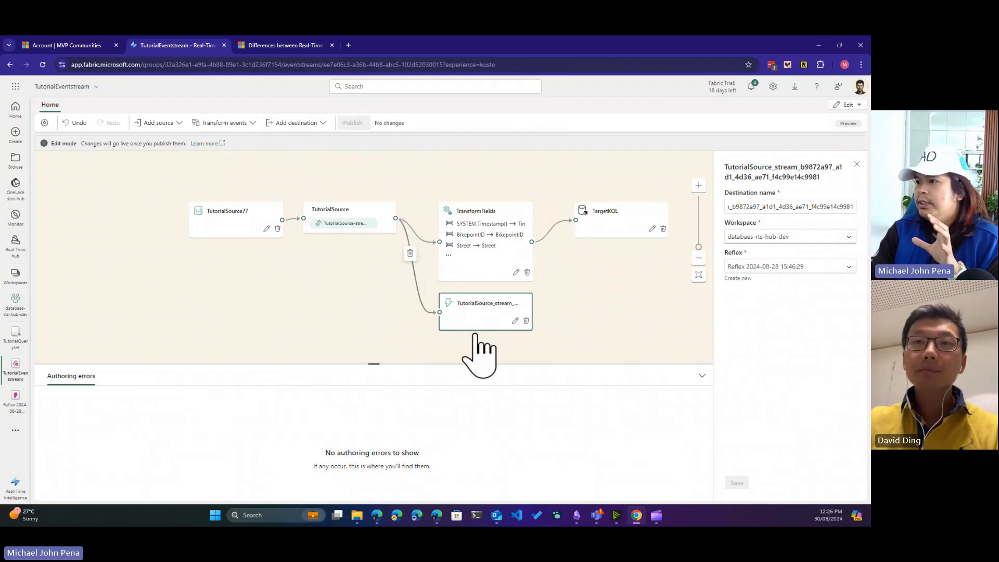
left_click(831, 268)
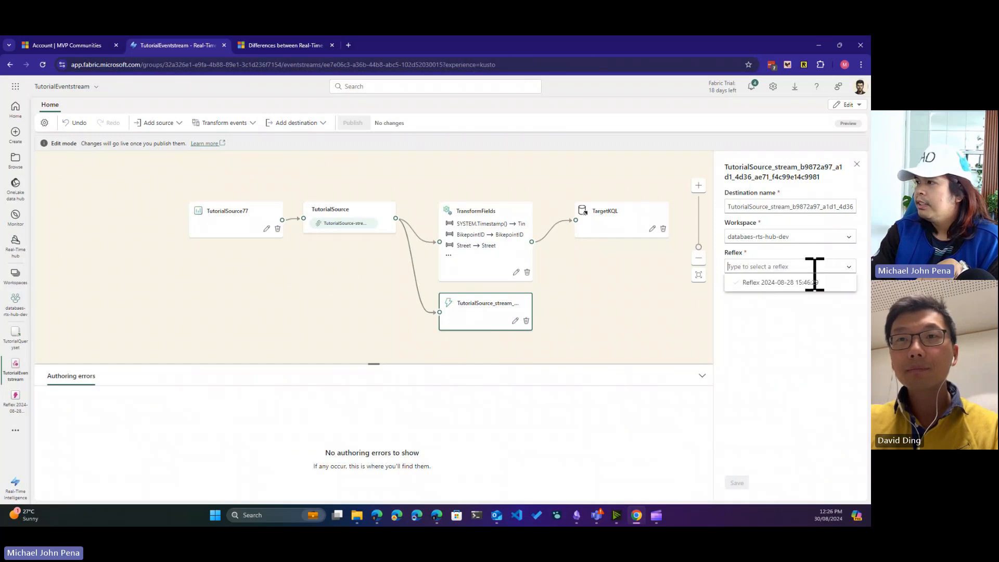
left_click(752, 284)
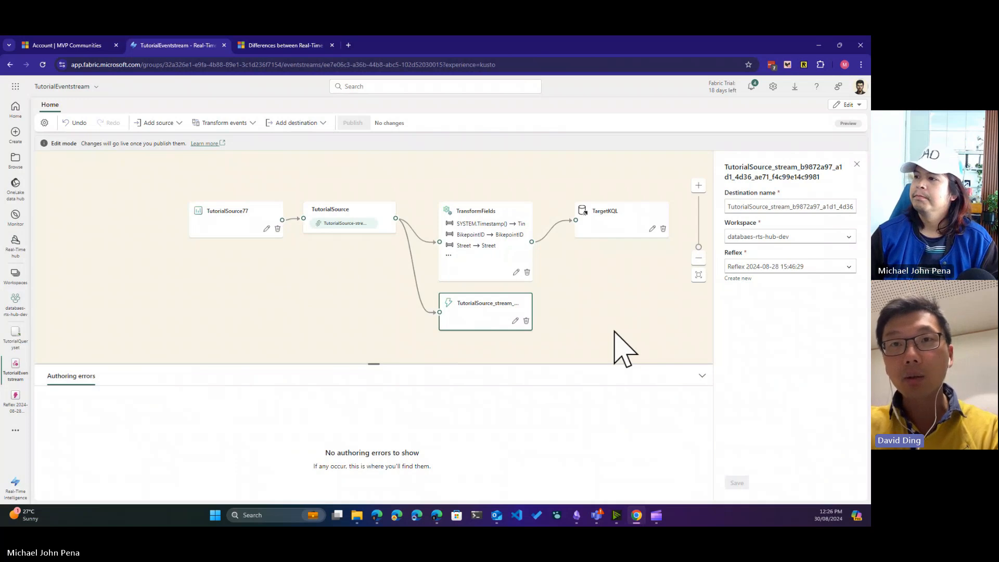
Review the managed fields of the TransformFields operation and return to the Reflex destination's settings
left_click(502, 213)
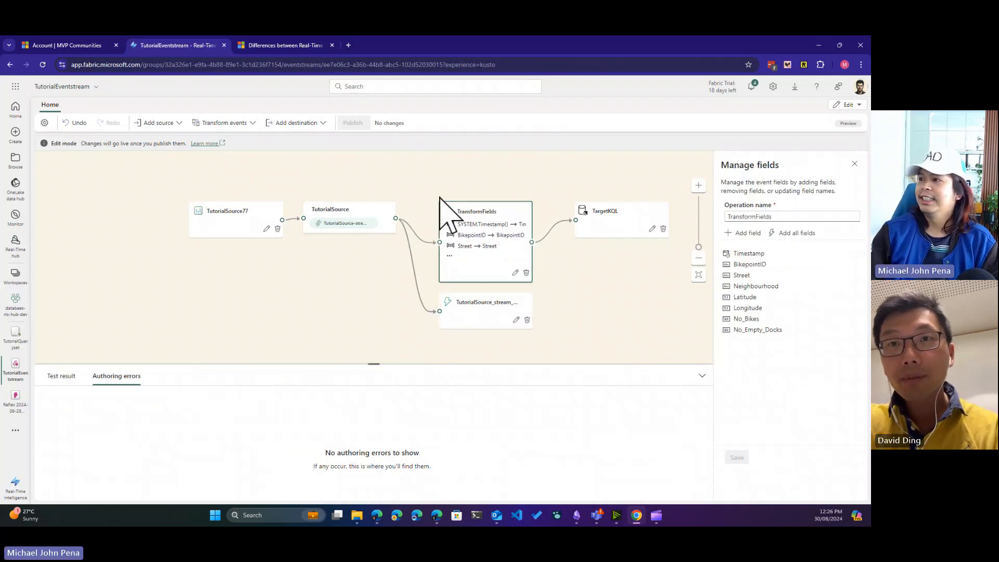
mouse_move(414, 221)
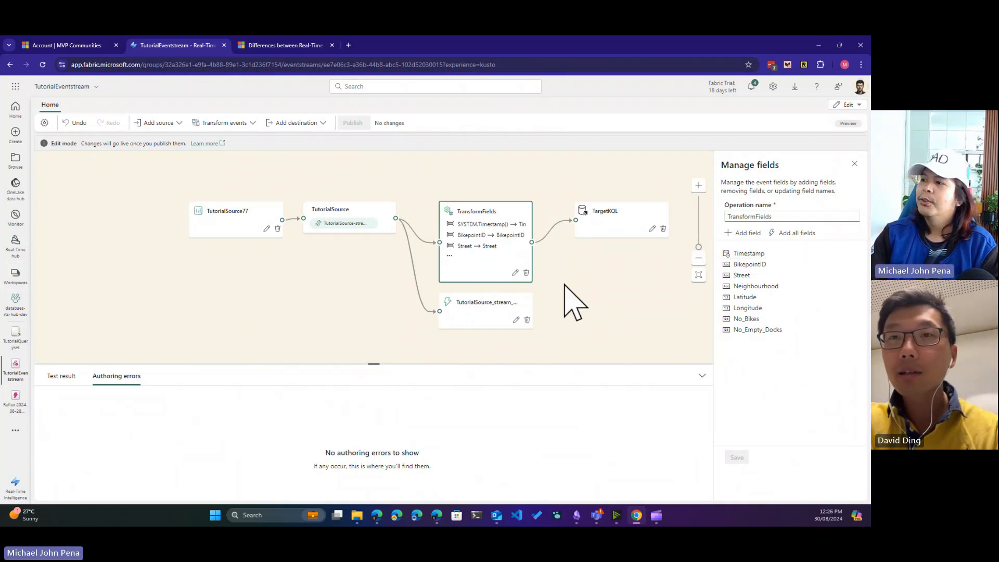
left_click(468, 308)
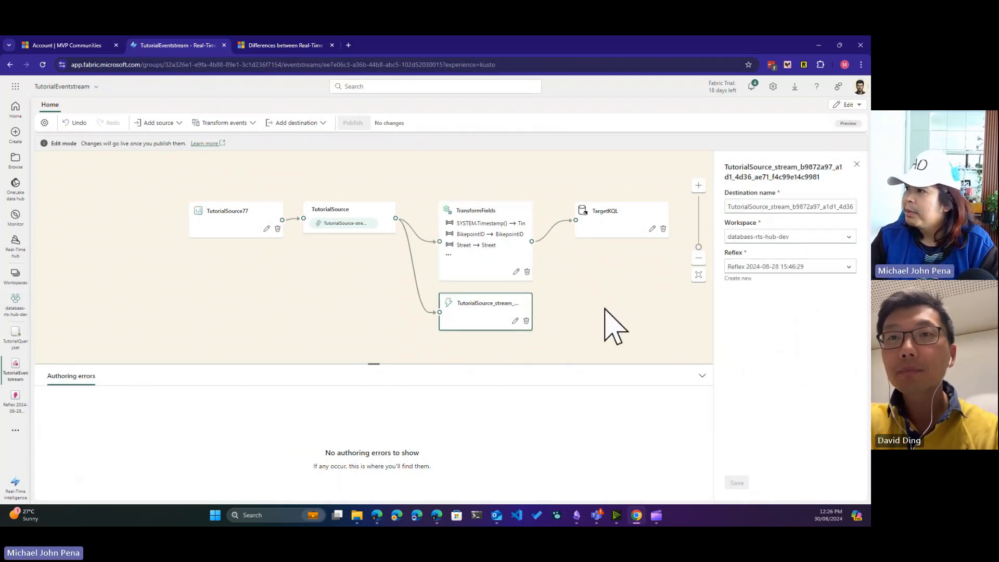
left_click(16, 401)
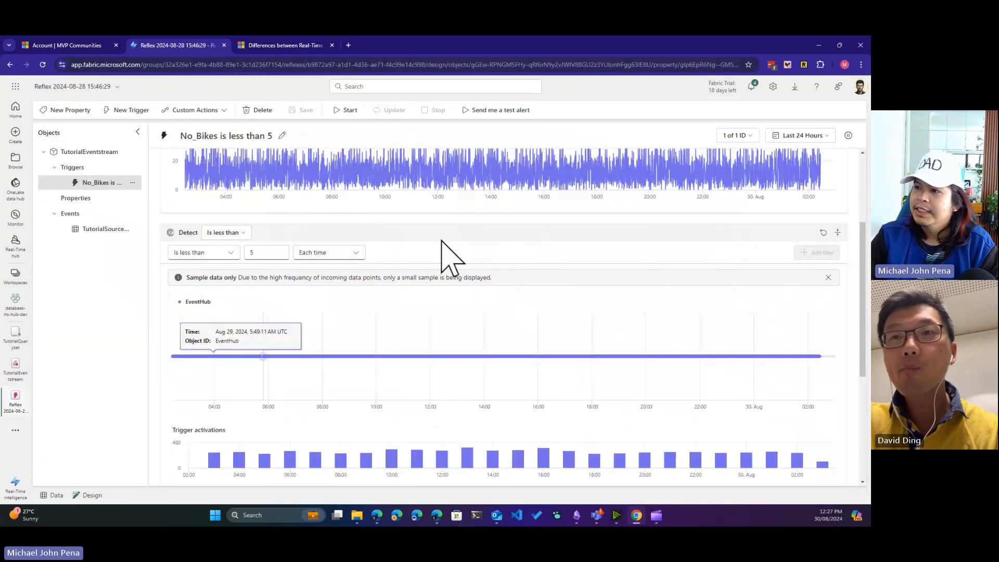
scroll(268, 227, "up", 3)
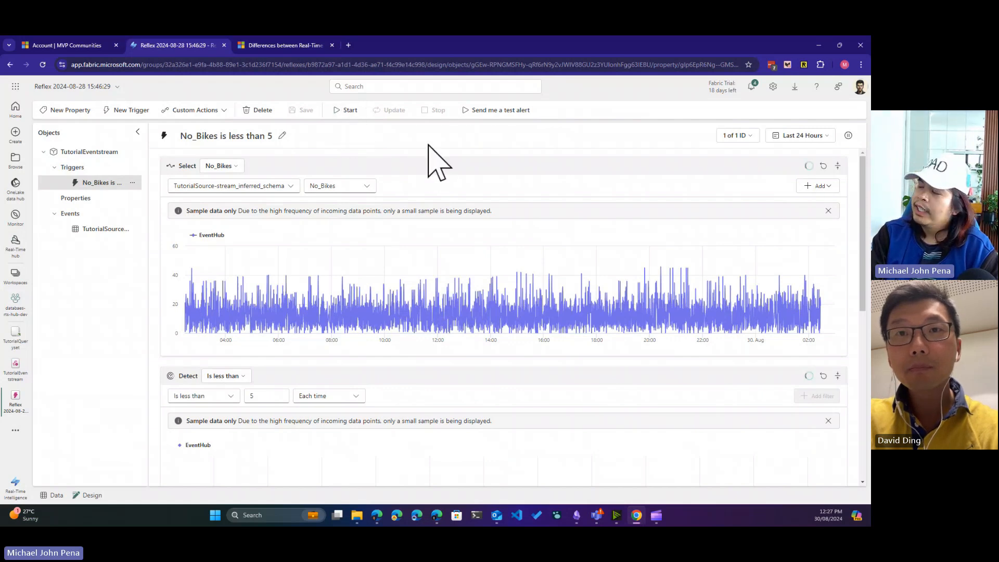
left_click(344, 110)
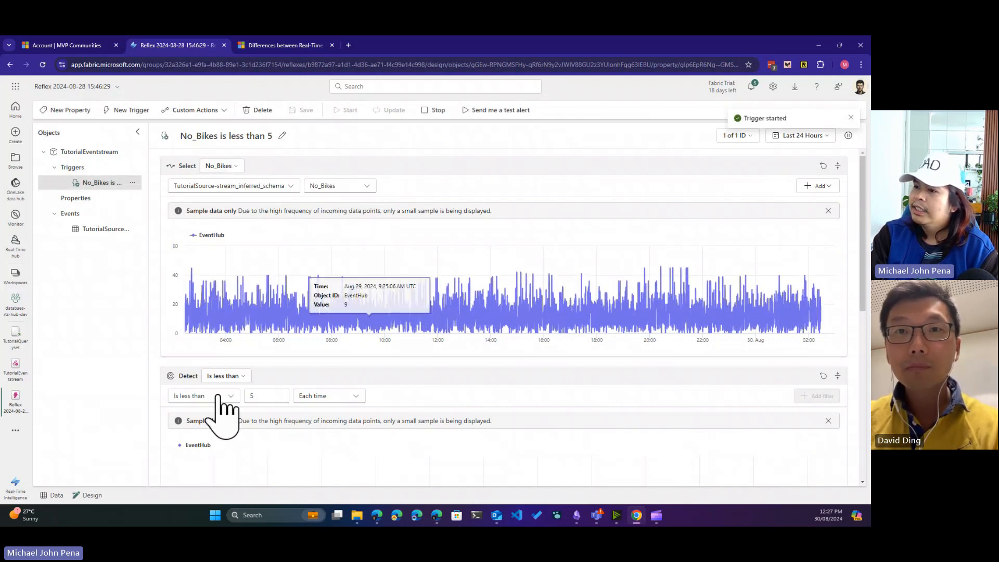
Examine the trigger's data selection, detection condition, activations and email action, and list the available action types
scroll(535, 383, "down", 2)
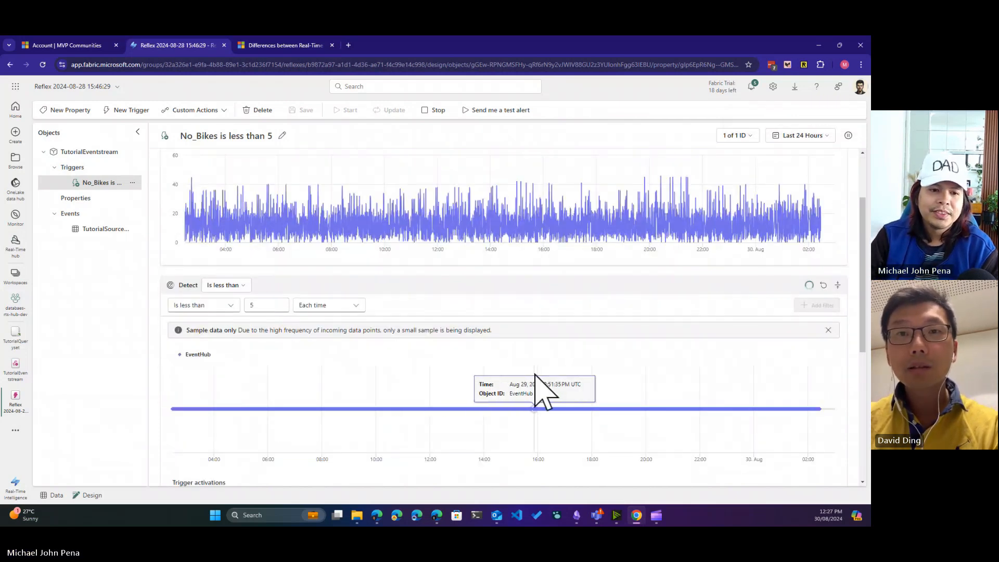
scroll(435, 397, "down", 4)
scroll(491, 413, "up", 4)
scroll(492, 411, "down", 6)
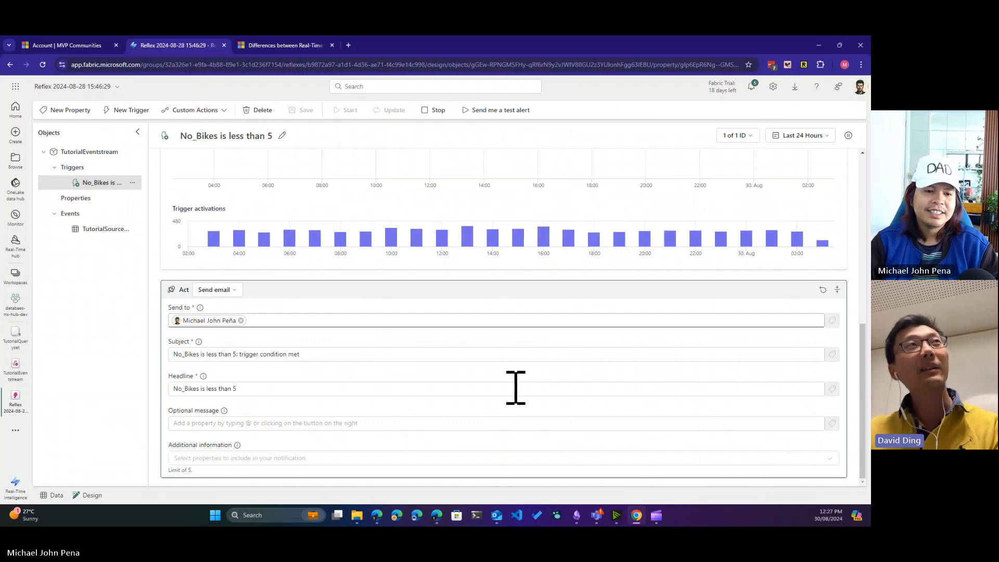
scroll(515, 388, "up", 7)
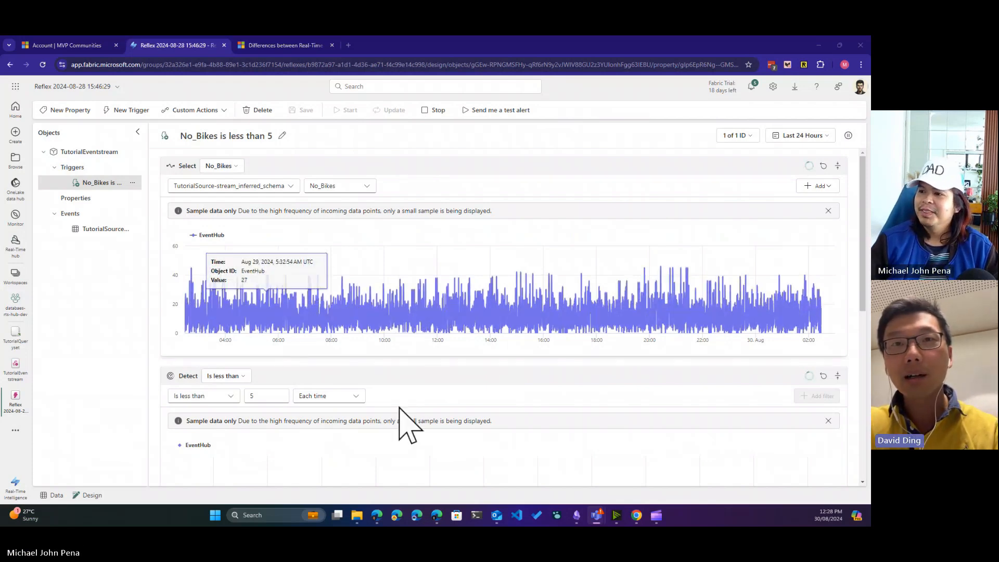
scroll(400, 408, "down", 7)
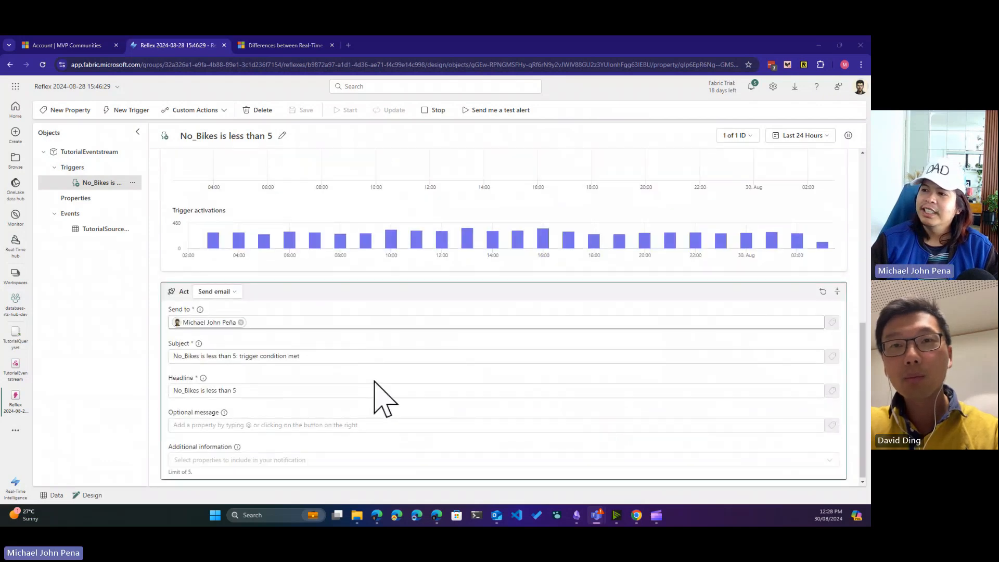
scroll(385, 364, "up", 3)
scroll(446, 334, "up", 4)
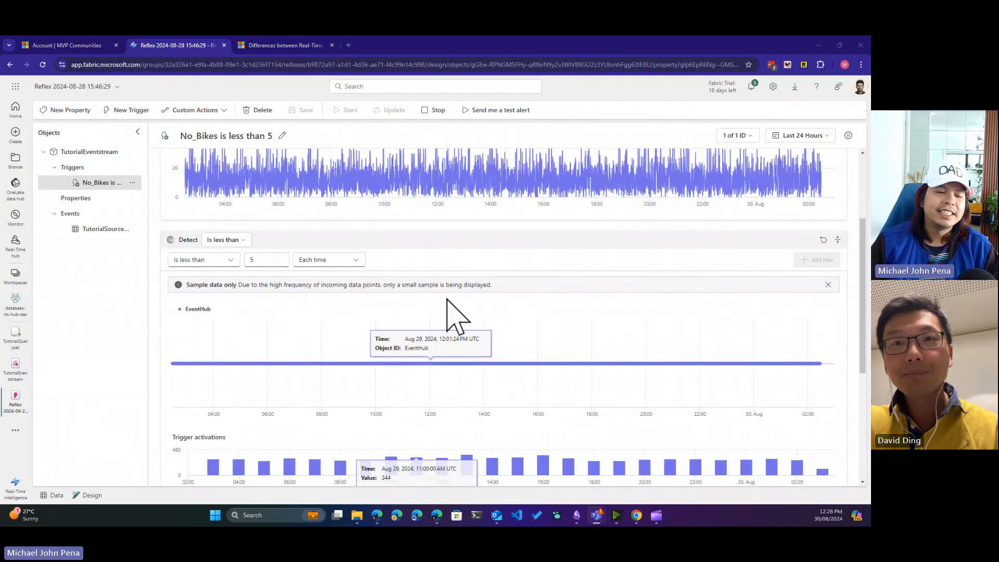
scroll(447, 312, "down", 4)
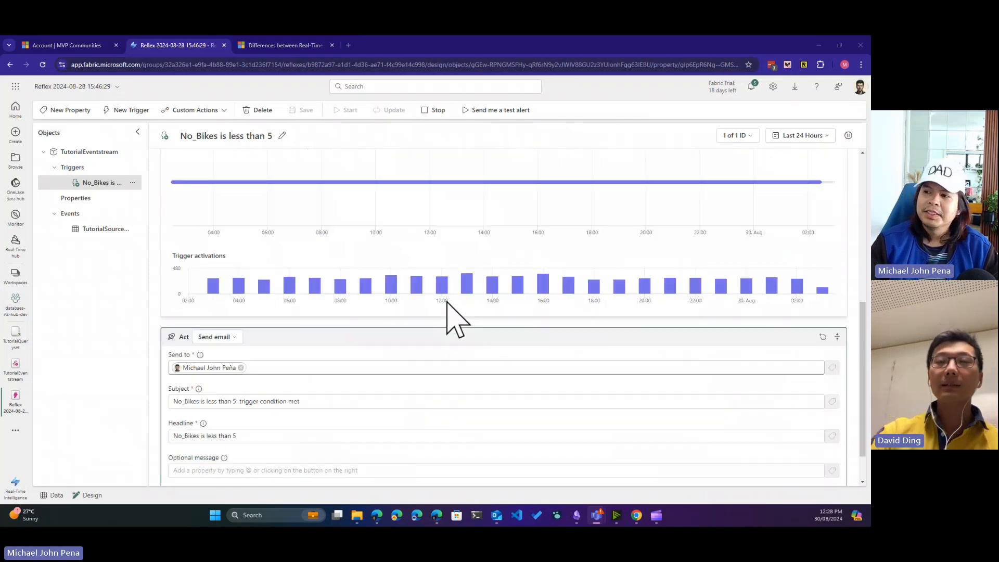
left_click(229, 338)
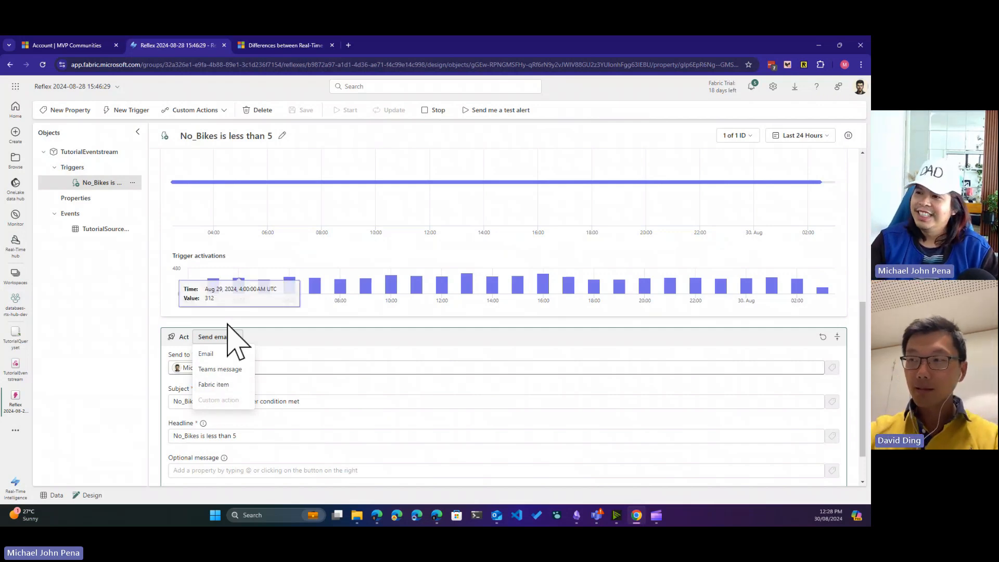
Close the trigger's action type list and return to TutorialEventstream
left_click(138, 298)
scroll(360, 404, "up", 6)
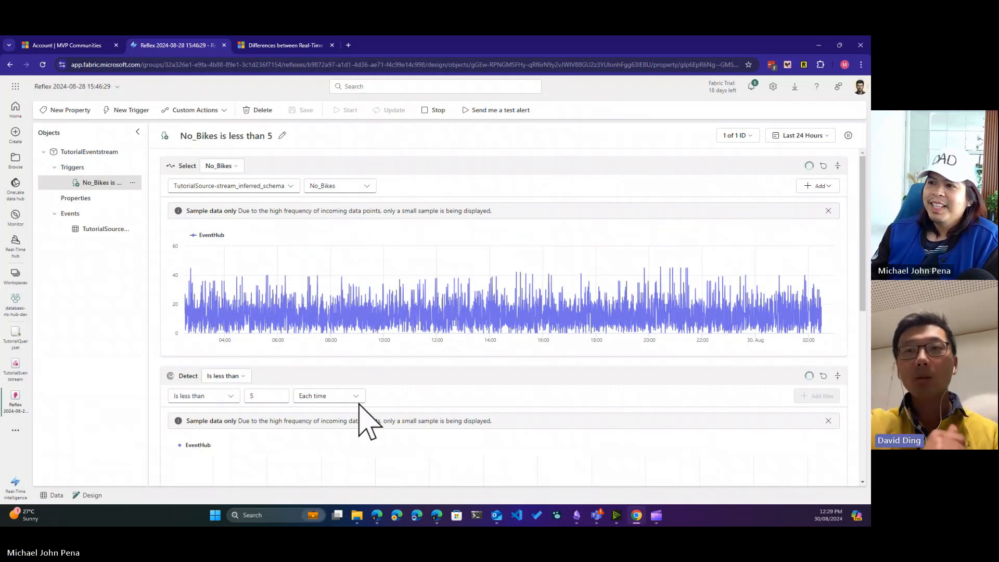
left_click(16, 373)
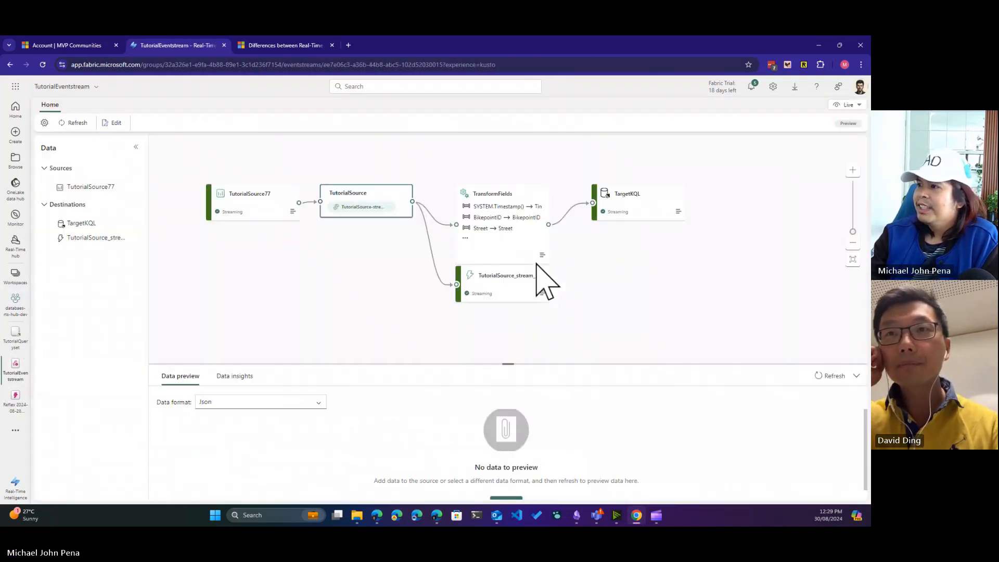
Examine the data previews of the TargetKQL and TutorialSource_stream Reflex destinations in the eventstream
left_click_drag(651, 262, 579, 279)
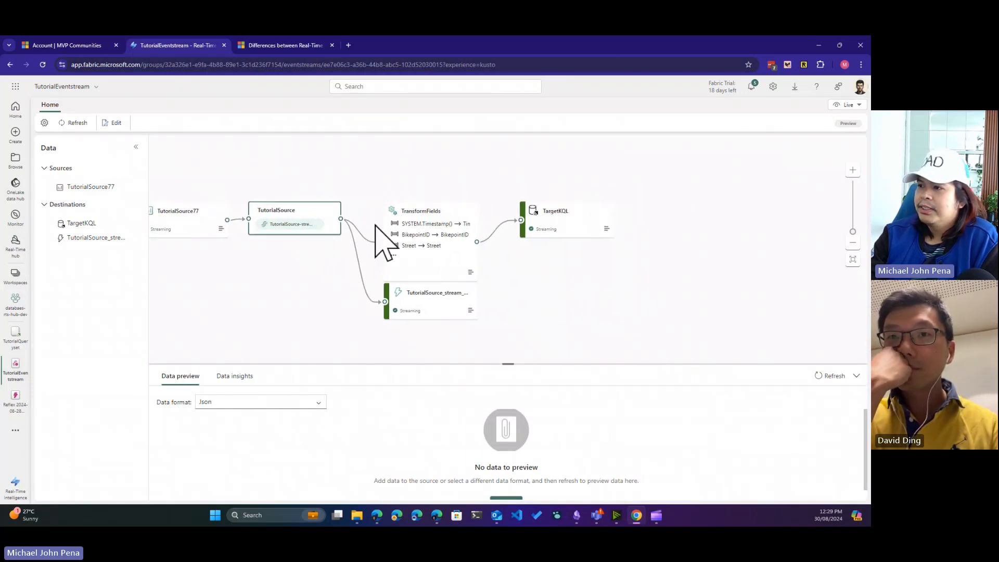
left_click(588, 216)
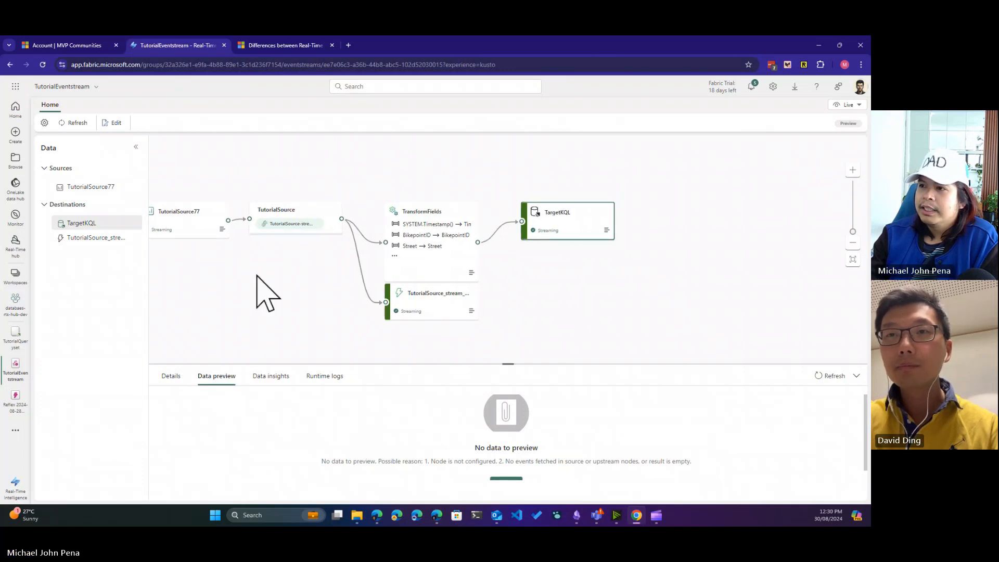
left_click_drag(255, 274, 276, 257)
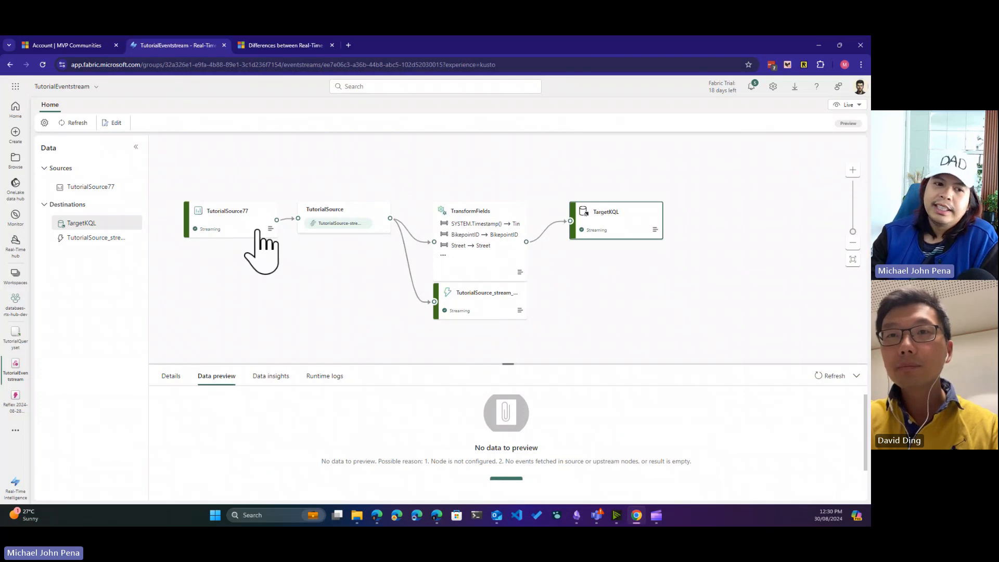
left_click(502, 312)
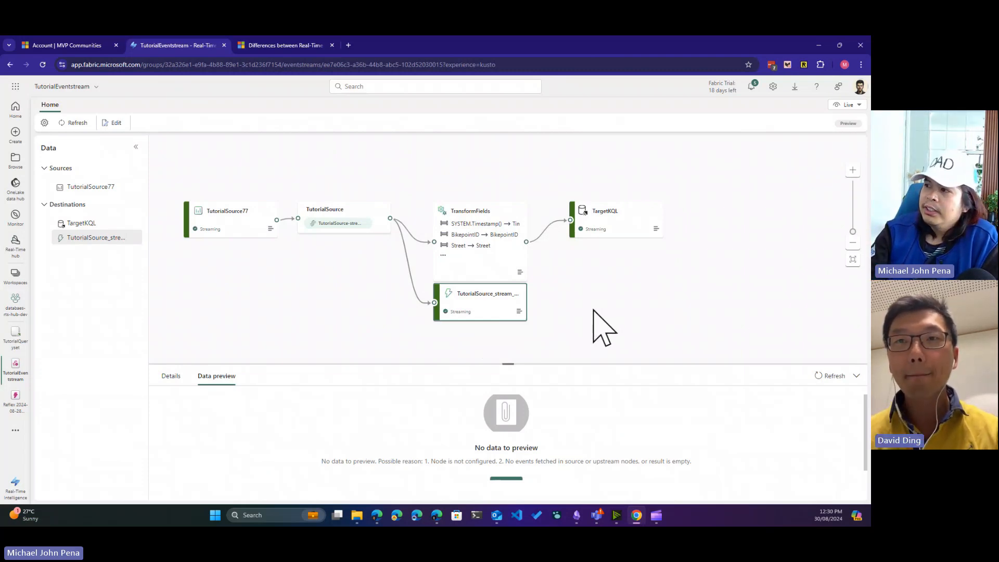
left_click(622, 208)
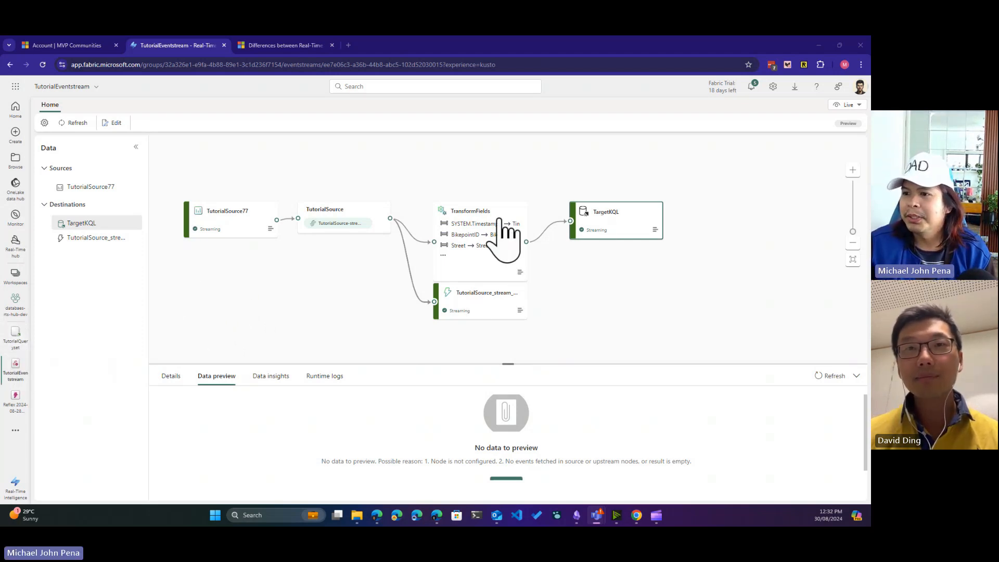
Open the Tutorial KQL database from the lineage of the databaes-rts-hub-dev workspace
left_click(13, 341)
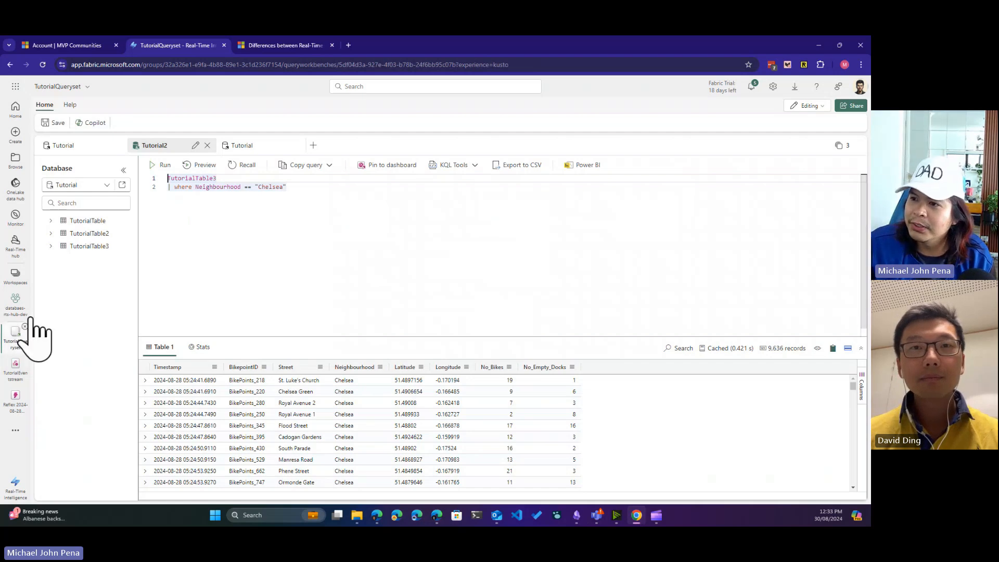
left_click(19, 277)
left_click(113, 278)
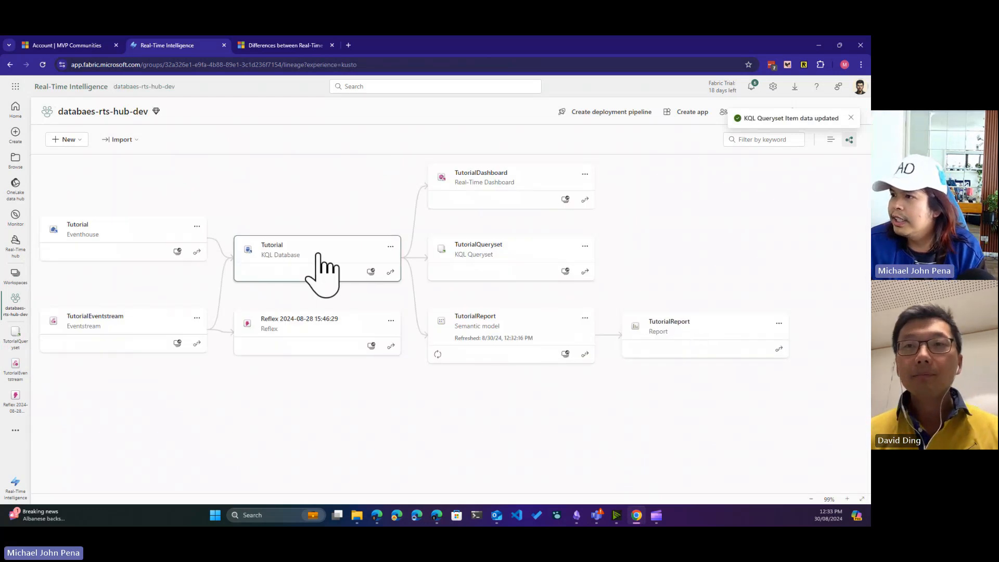
left_click(343, 265)
left_click(700, 152)
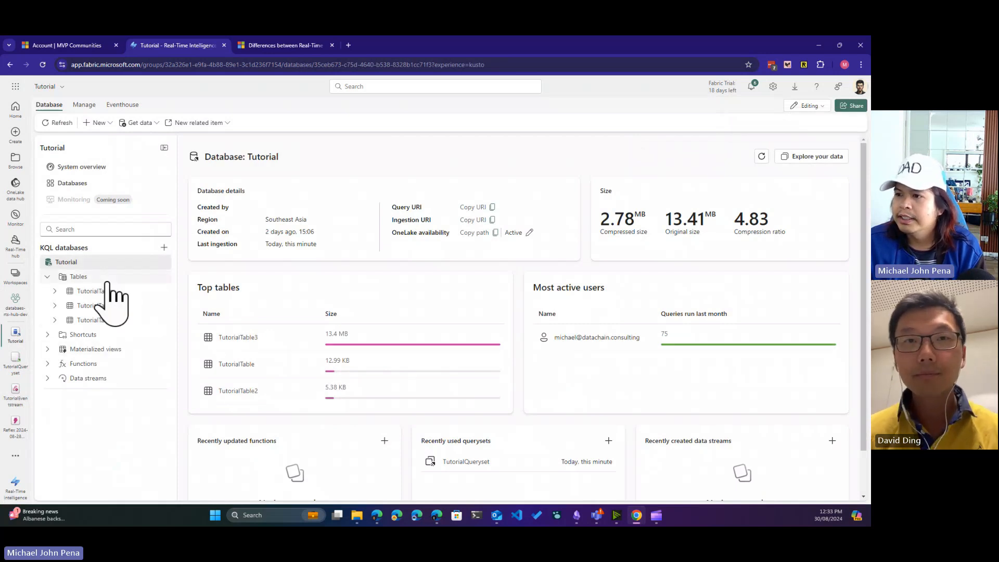
Check the actions available for TutorialTable2, including OneLake availability, and dismiss the list
left_click(163, 305)
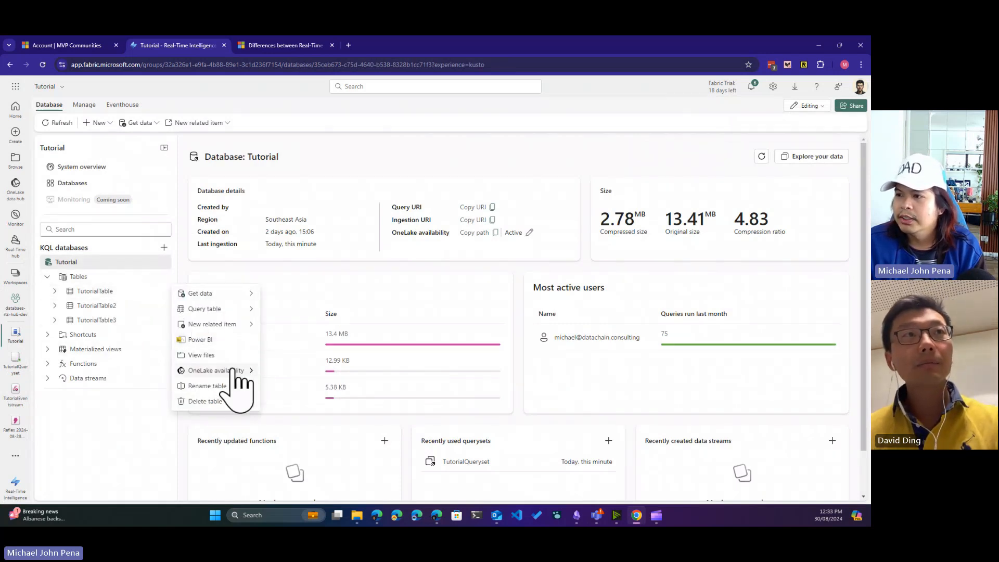
mouse_move(244, 301)
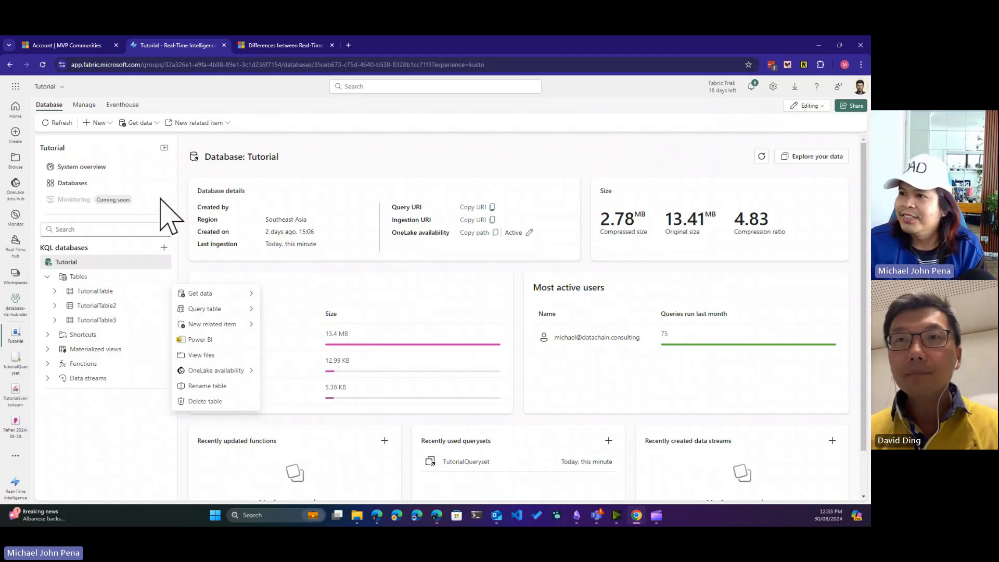
left_click(446, 168)
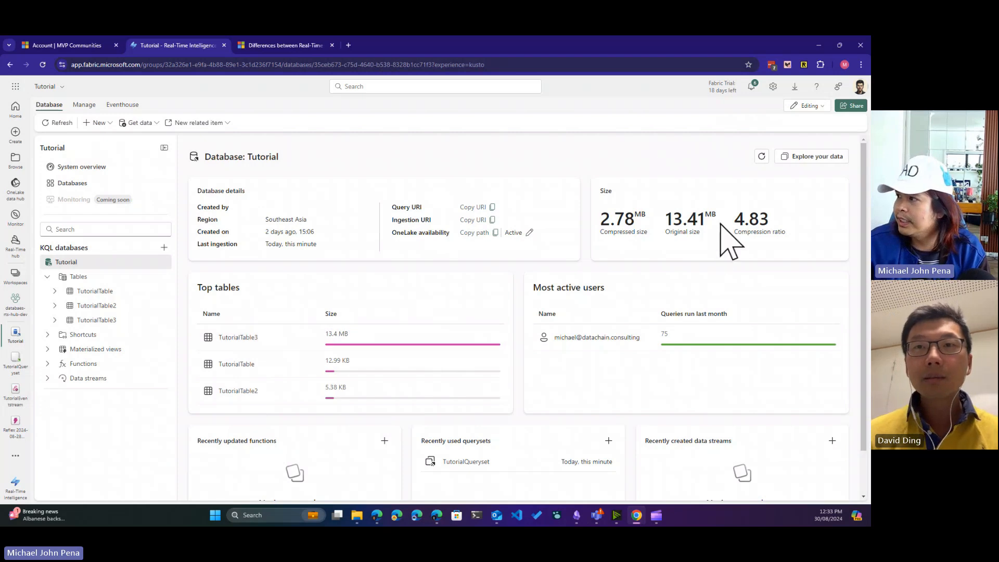
Examine the Tutorial database's original size, compressed size and compression ratio
left_click_drag(602, 219, 714, 229)
left_click(690, 250)
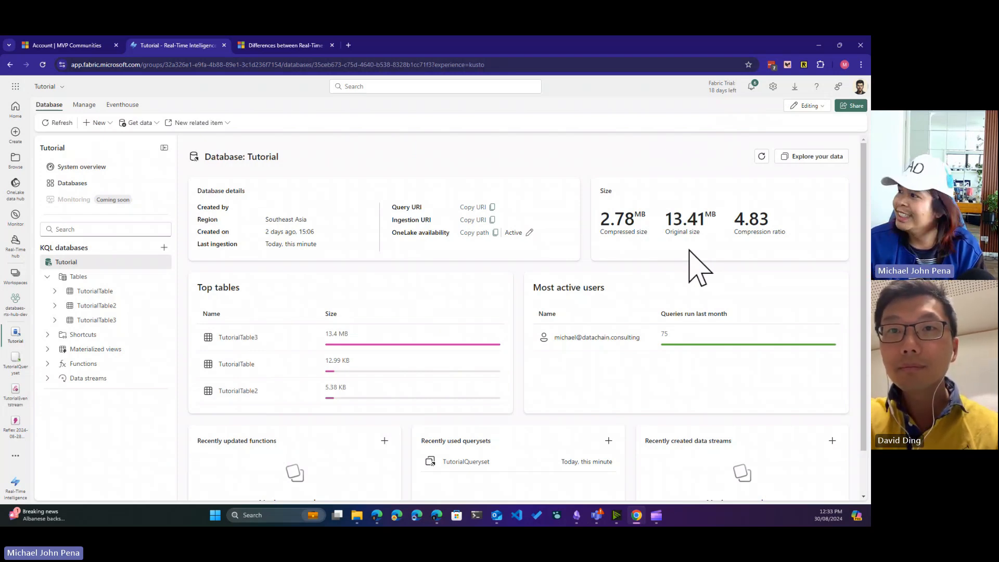
left_click_drag(666, 218, 709, 222)
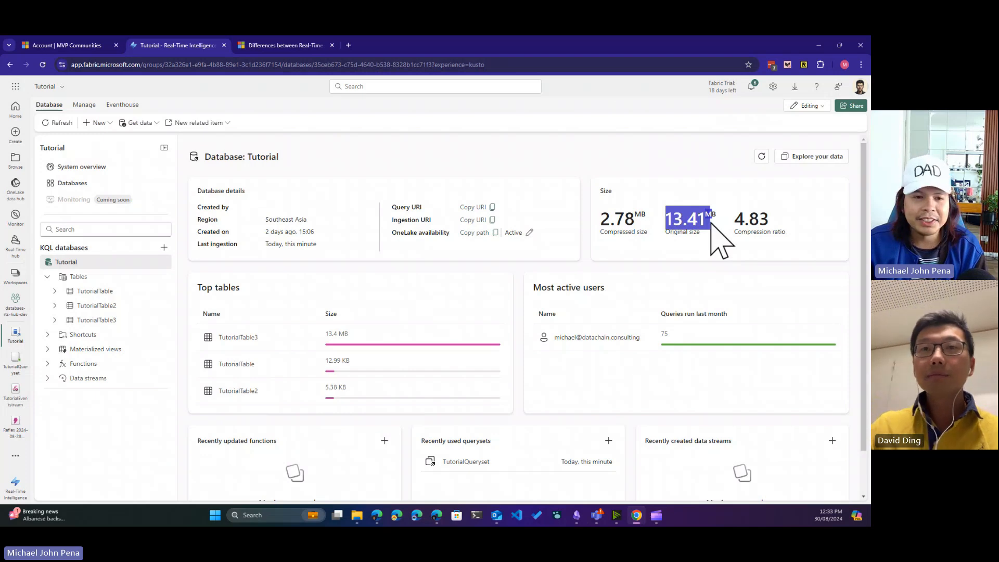
left_click(695, 272)
left_click_drag(594, 219, 635, 260)
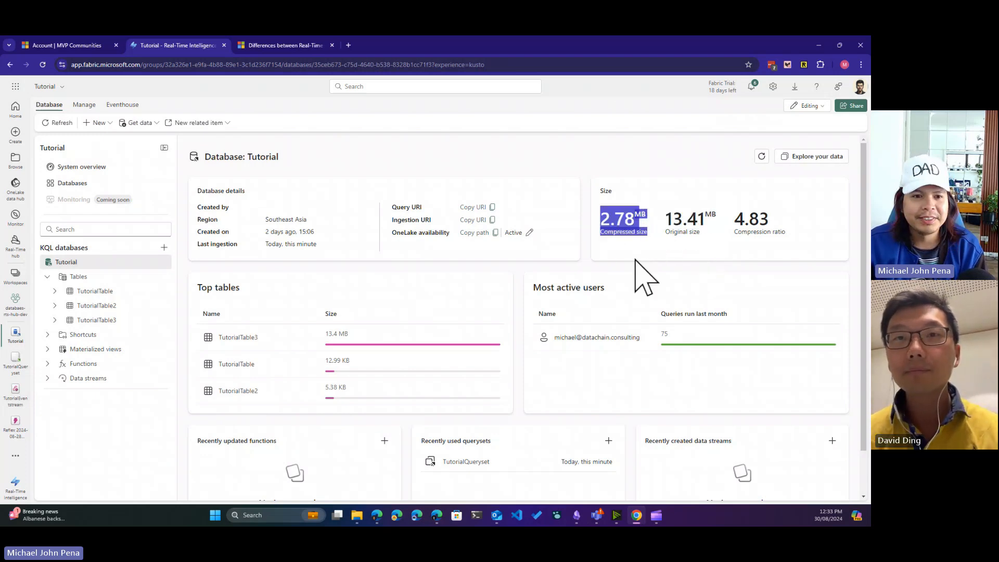
left_click(679, 276)
left_click_drag(733, 217, 791, 232)
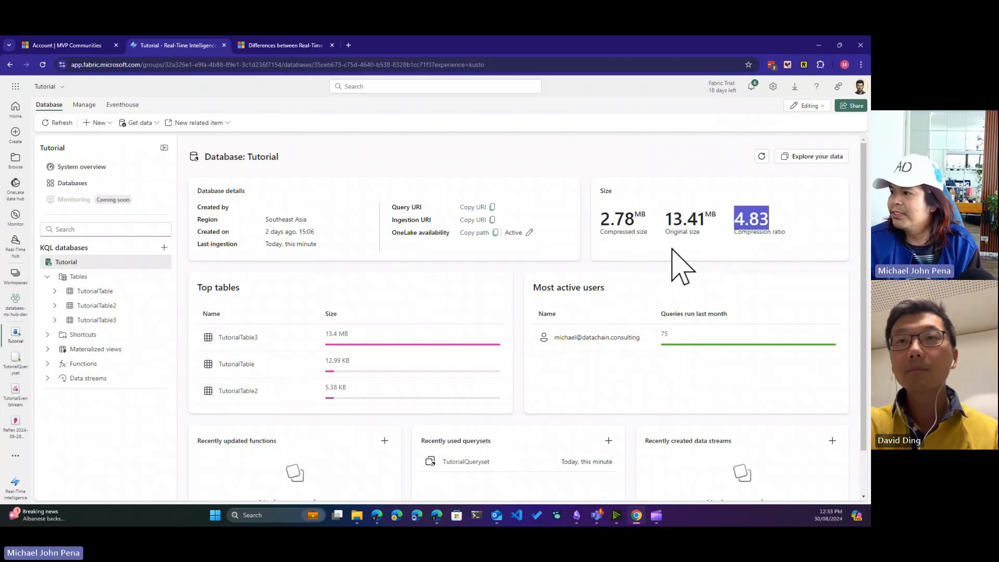
left_click(672, 250)
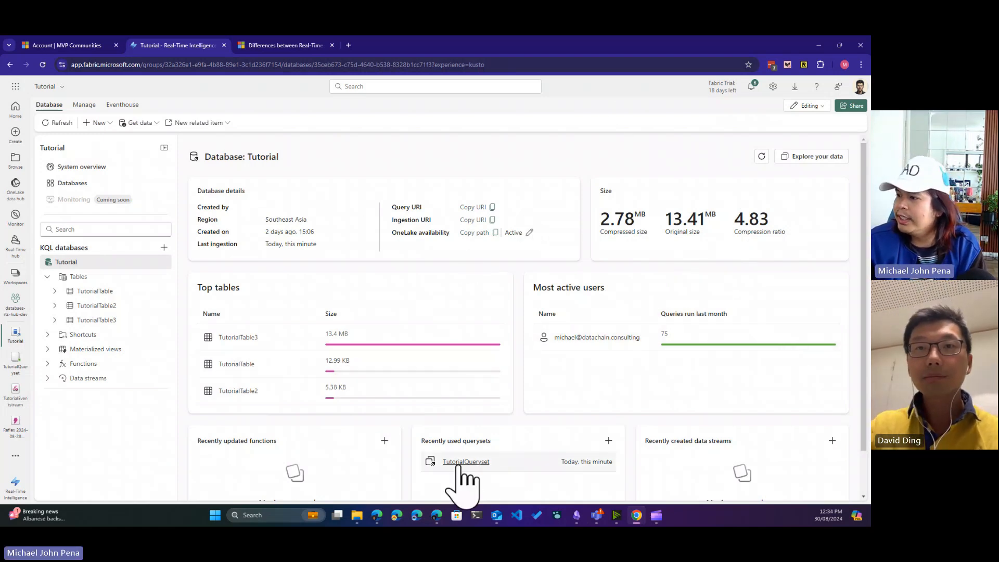
Open TutorialQueryset and run the first Tutorial query, which renders No_Bikes by BikepointID as a column chart
left_click(461, 463)
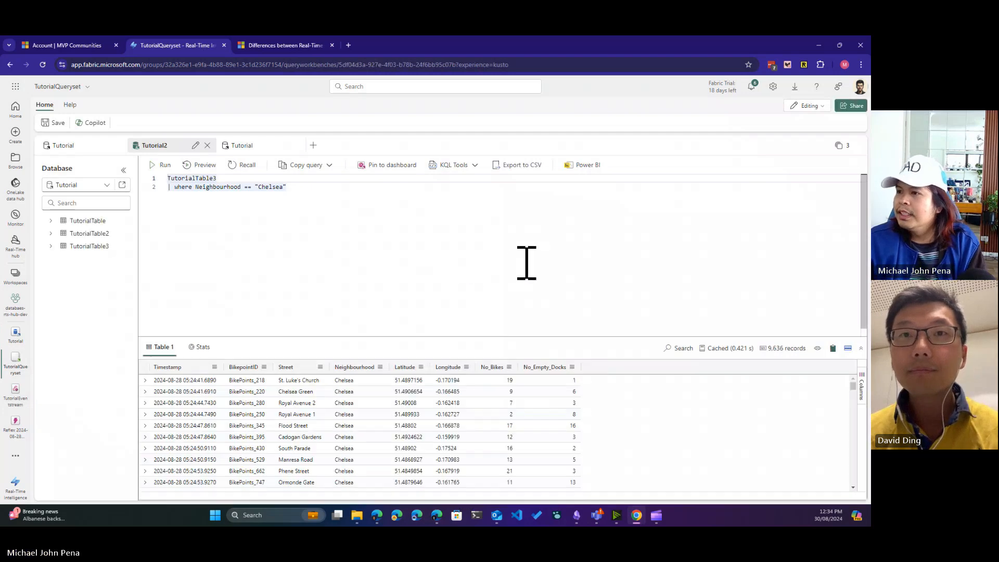
left_click(77, 147)
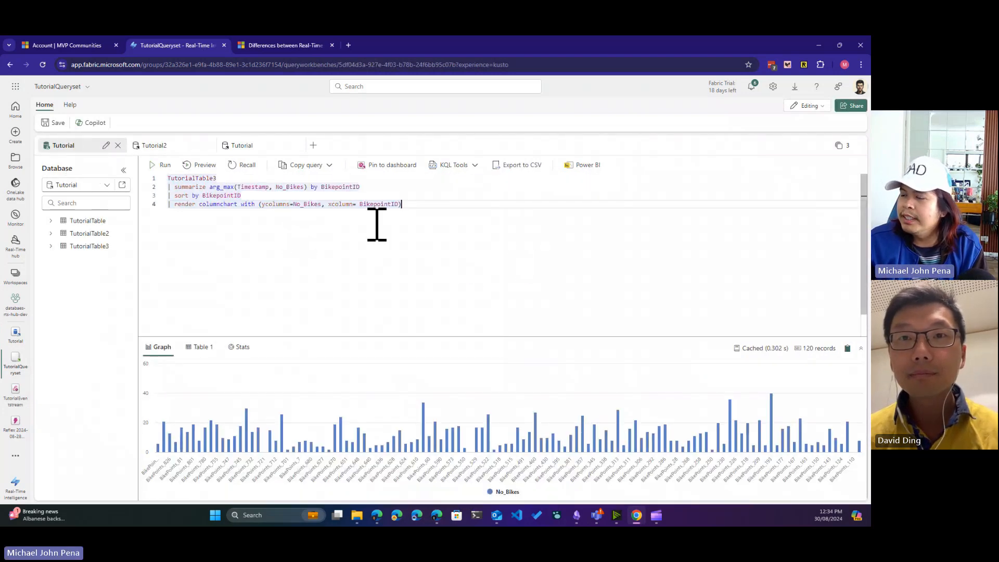
left_click_drag(446, 212, 100, 179)
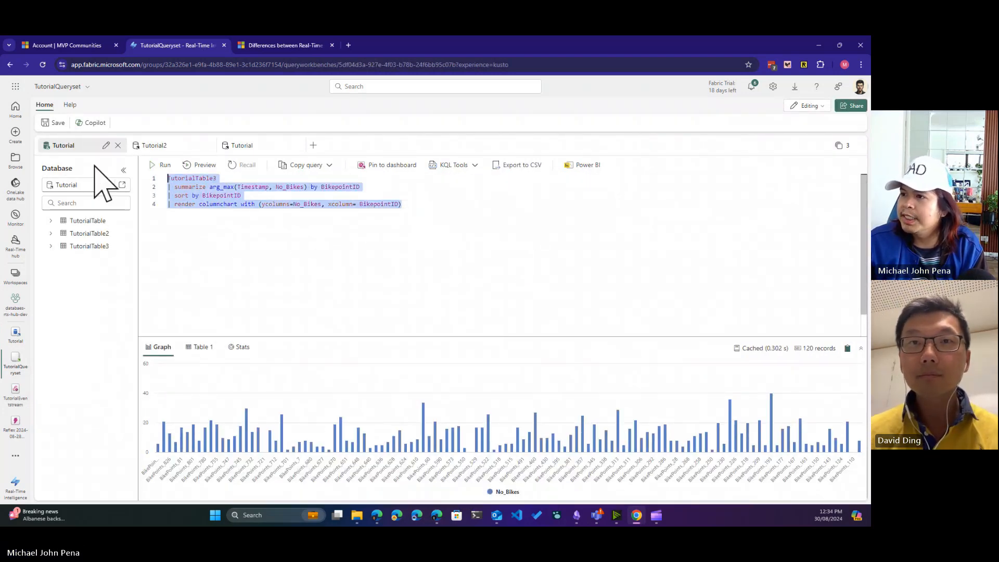
left_click(162, 165)
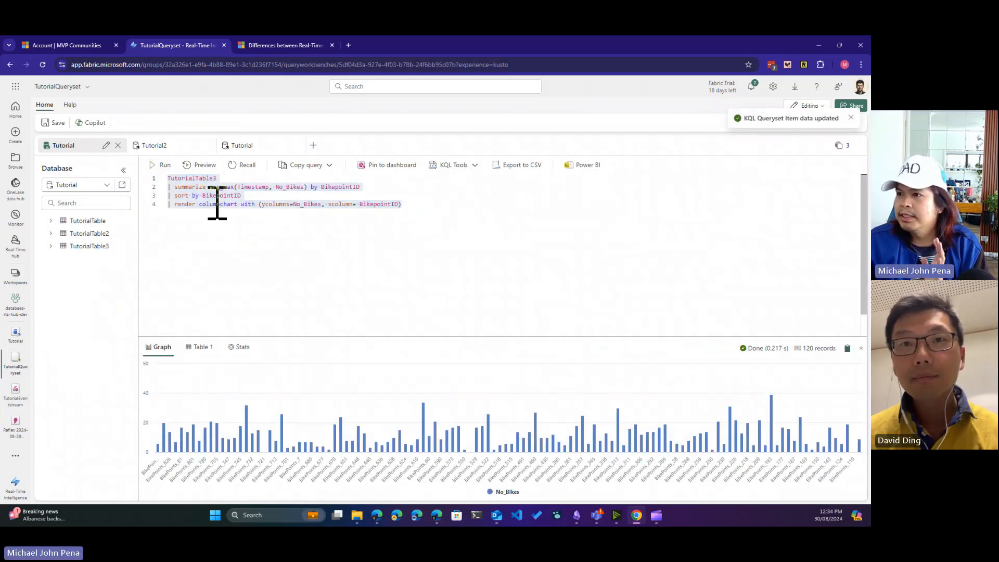
Walk through the KQL query from the TutorialTable3 source through its summarize, sort and render columnchart lines
double_click(234, 196)
key("ctrl+a")
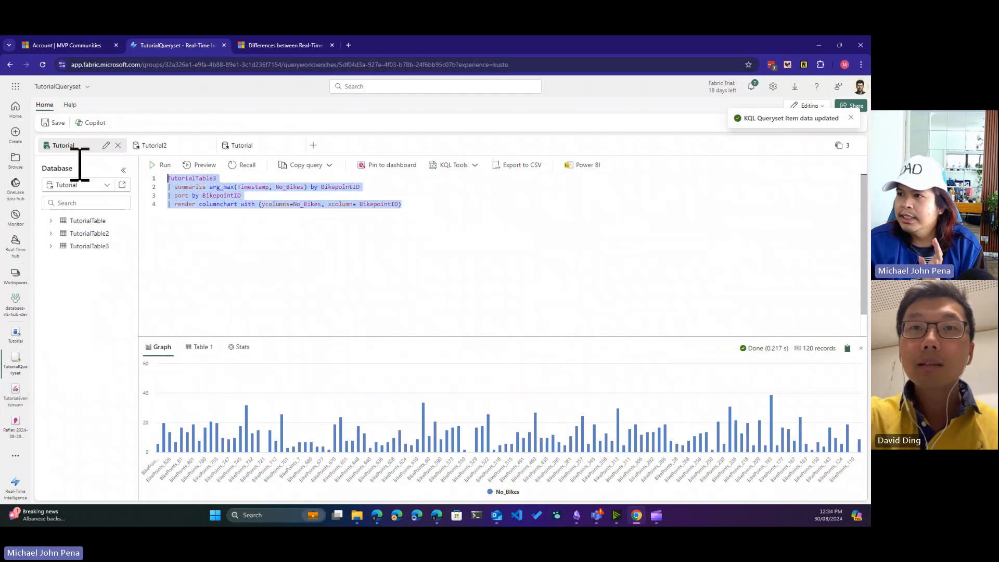
left_click(272, 245)
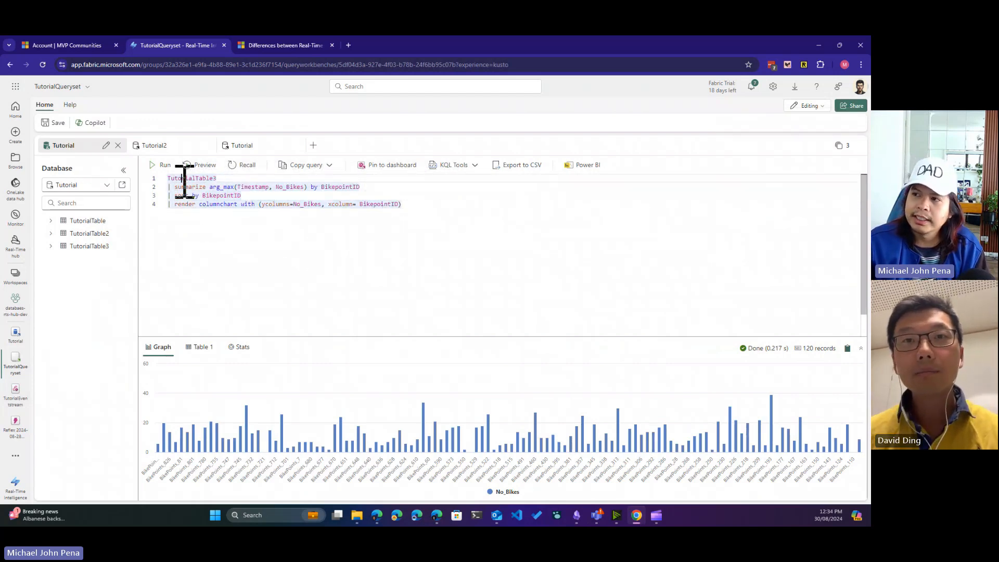
double_click(186, 178)
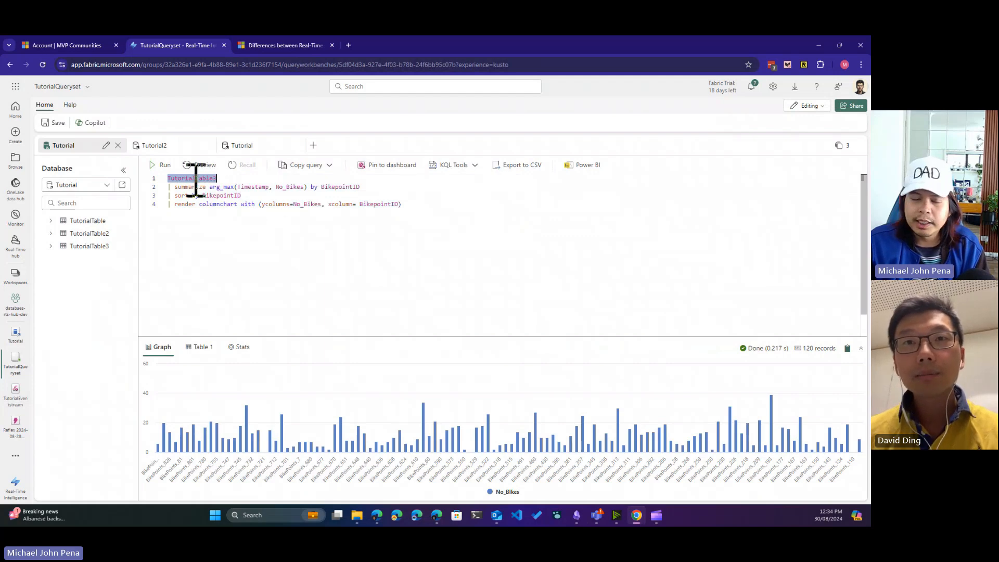
left_click(173, 189)
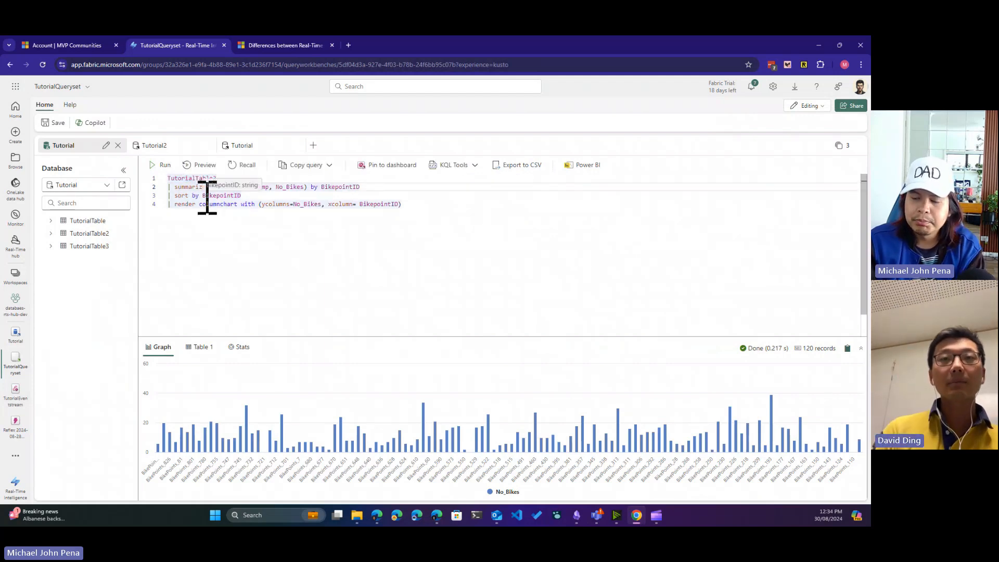
key("Left")
key("Down")
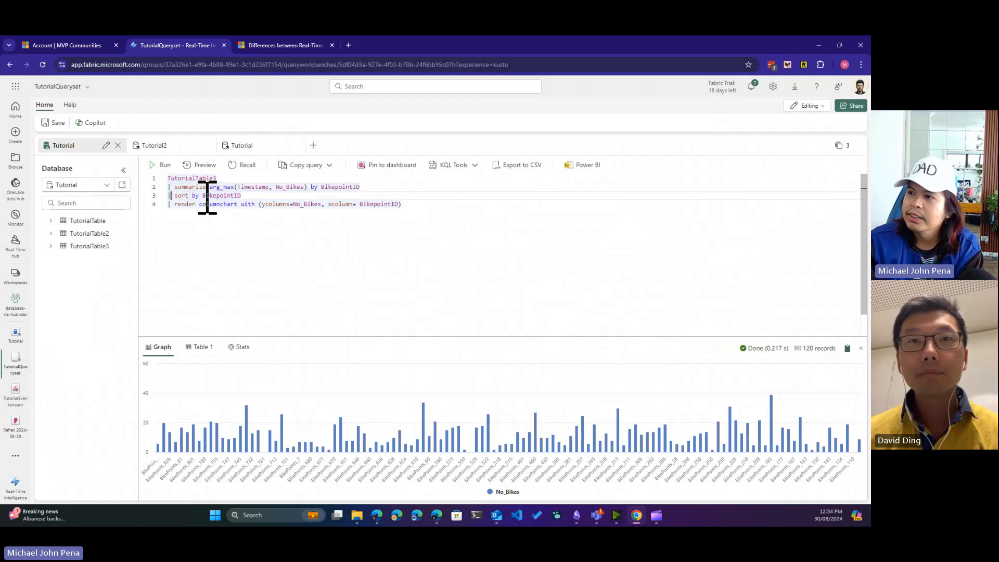
key("Down")
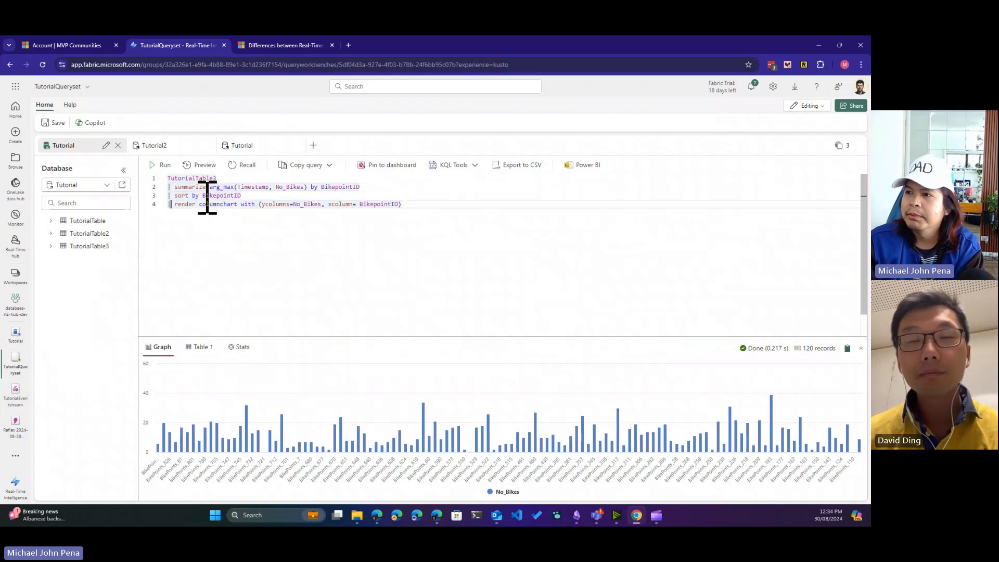
key("ctrl+shift+Right")
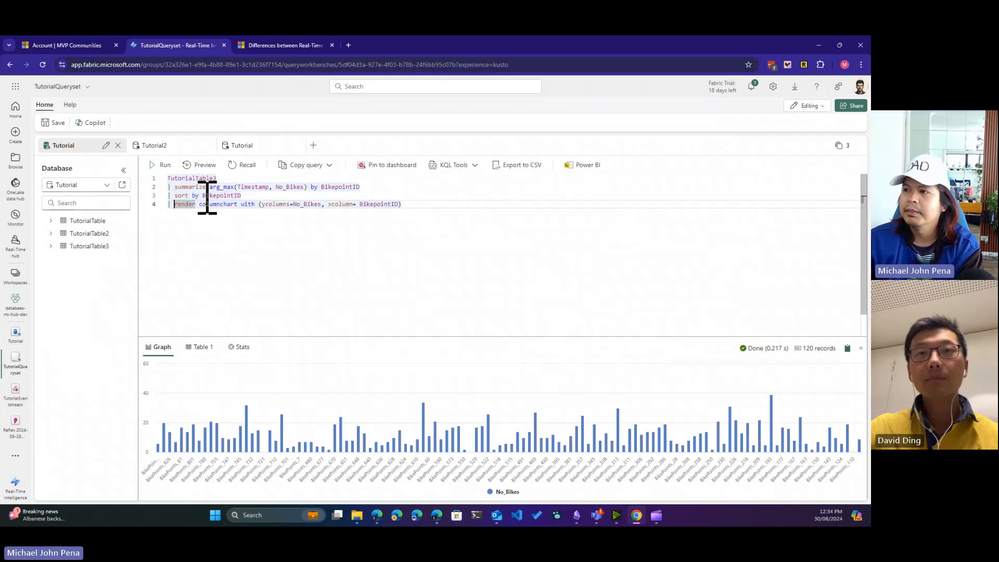
left_click(441, 212)
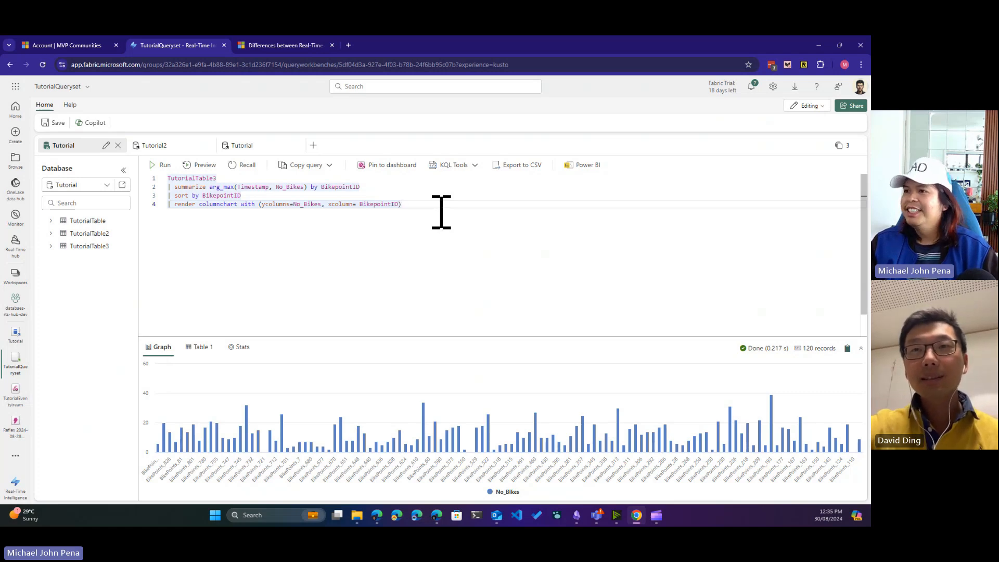
Re-examine how the query pipes TutorialTable3 into the summarize arg_max line, finishing at the end of the render line
left_click(176, 188)
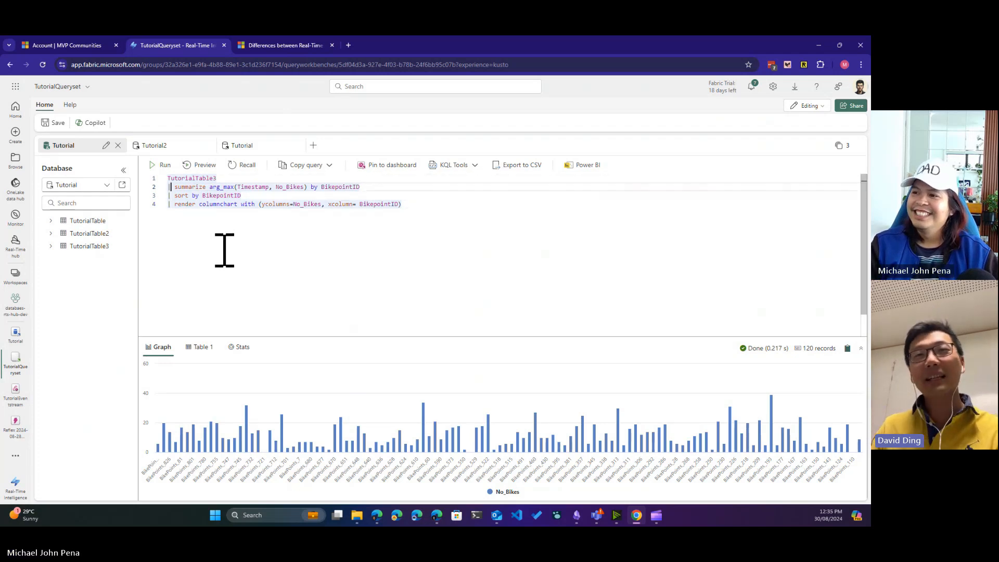
key("Up")
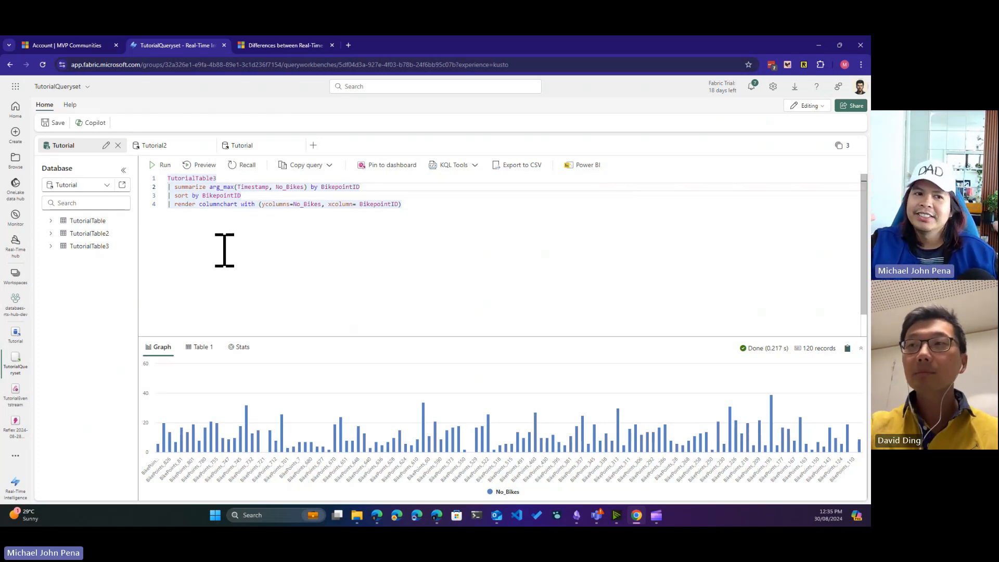
key("Up")
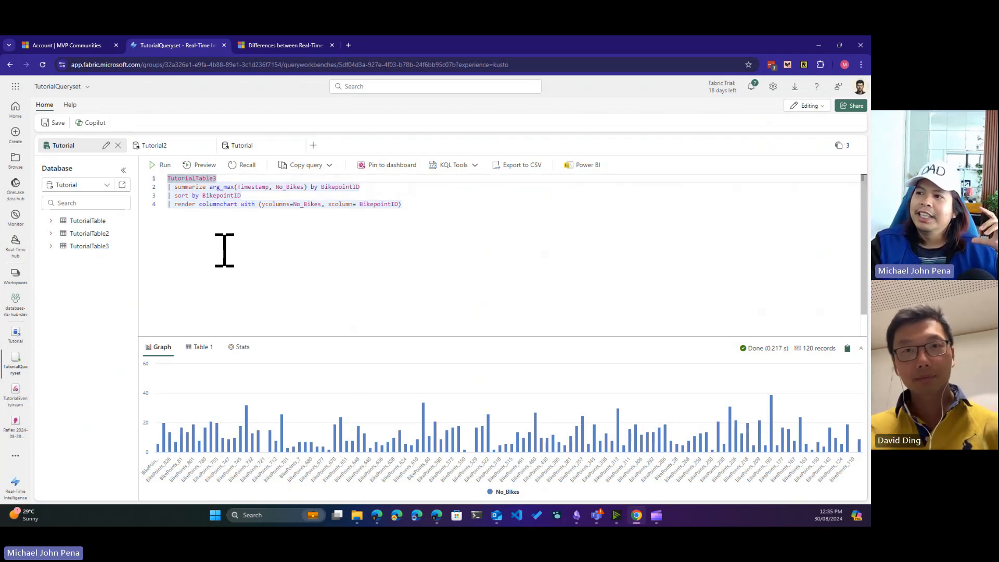
key("Down")
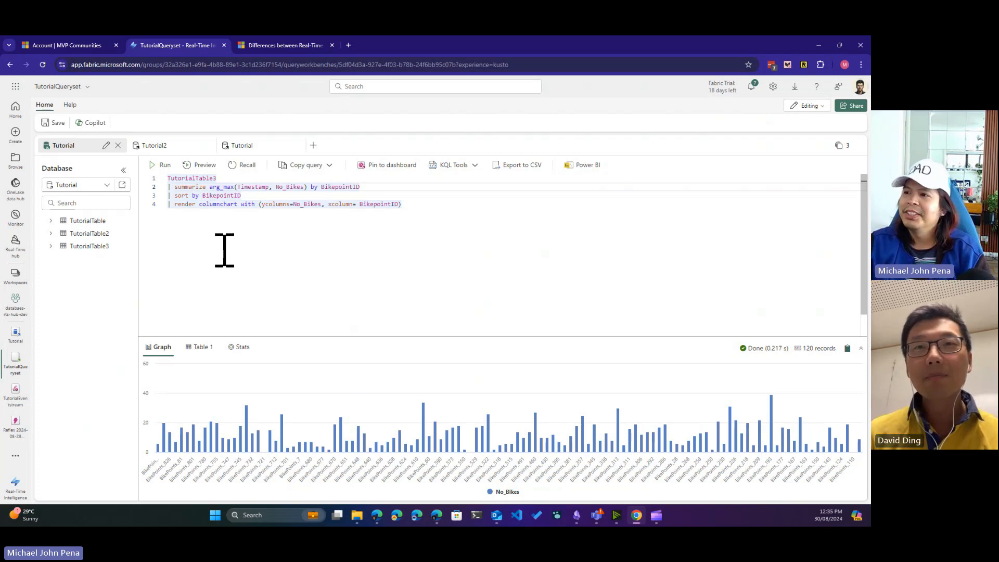
left_click(474, 230)
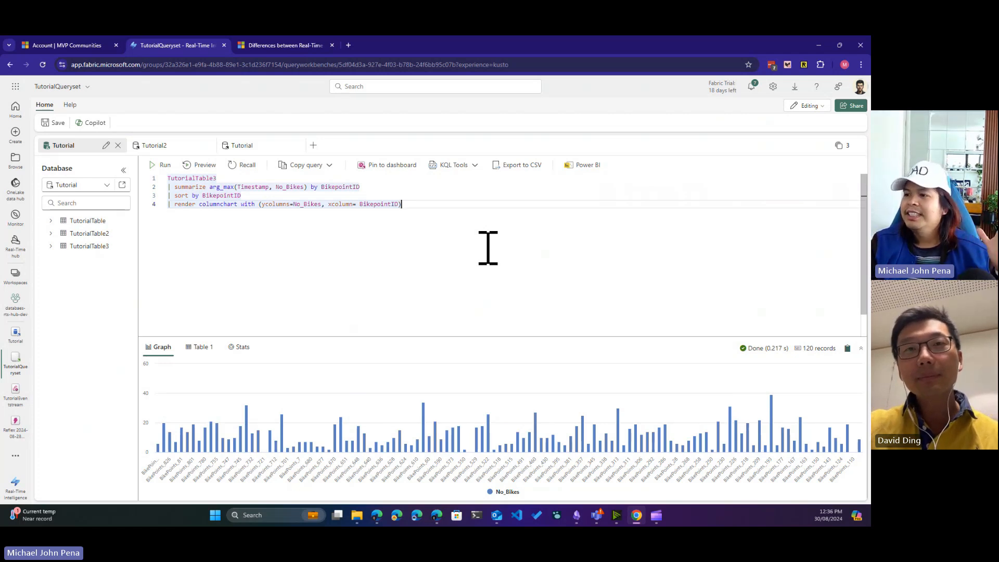
Review the first Tutorial query's results as a table, check its execution statistics, and return to the column chart
left_click(202, 347)
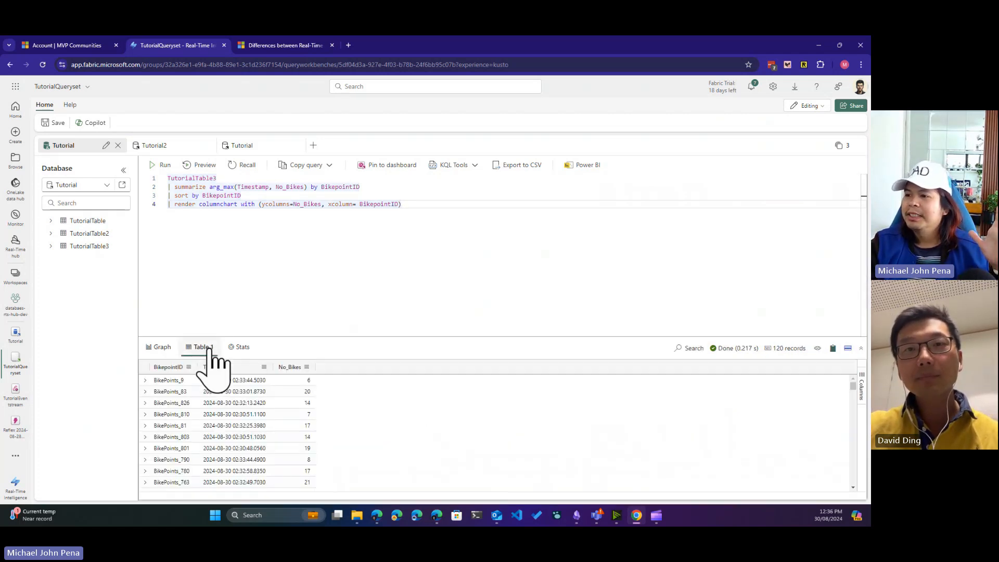
left_click(162, 348)
left_click(233, 348)
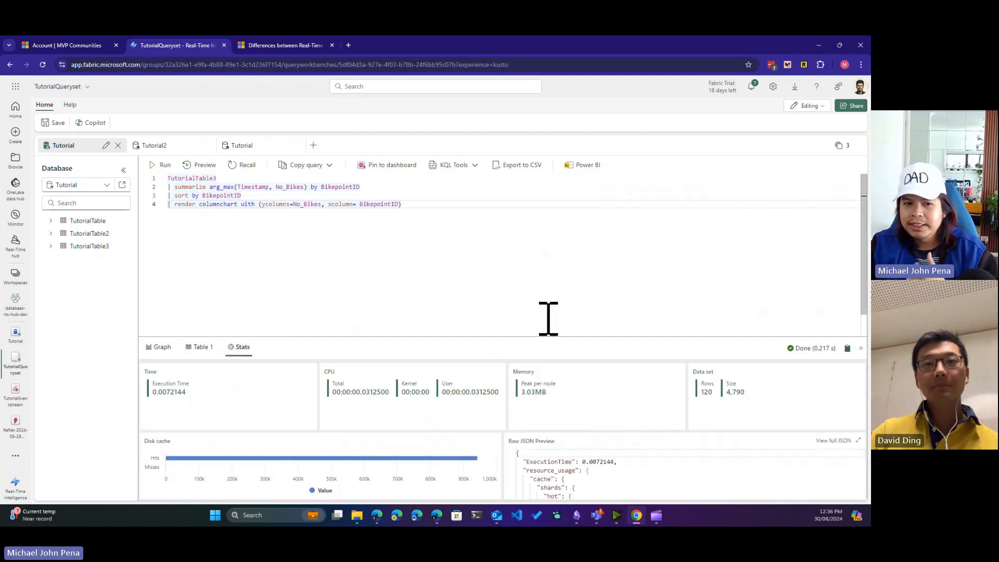
left_click(161, 347)
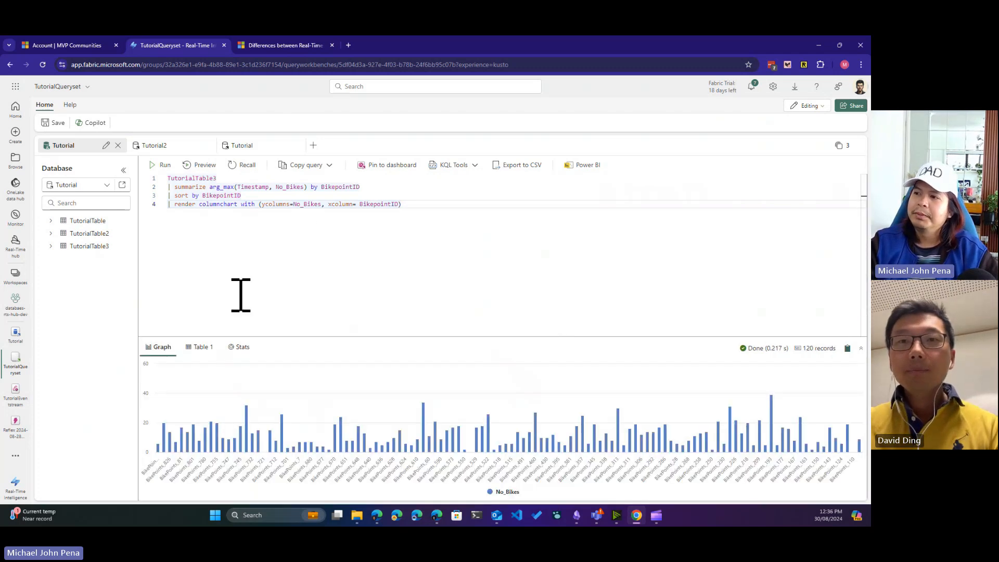
Review Tutorial2's Chelsea filter query, and run the other Tutorial query that summarizes bikes, empty docks, neighbourhood and coordinates by BikepointID
left_click(155, 145)
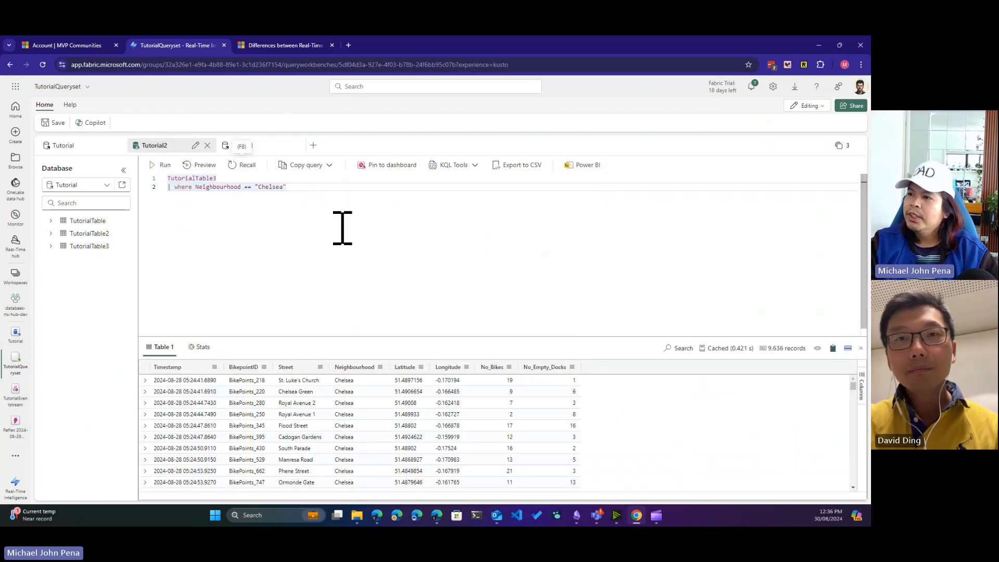
key("ctrl+a")
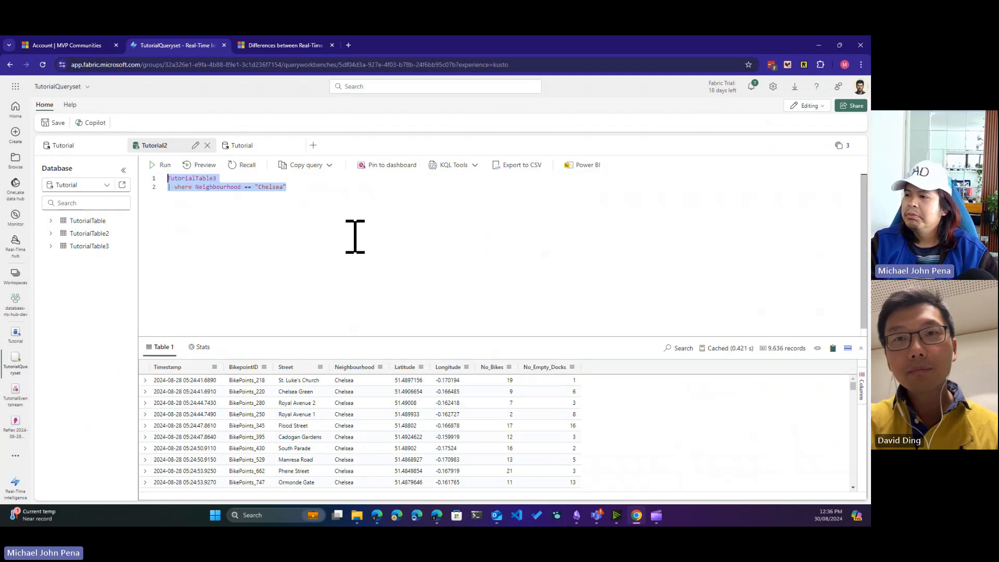
left_click(257, 147)
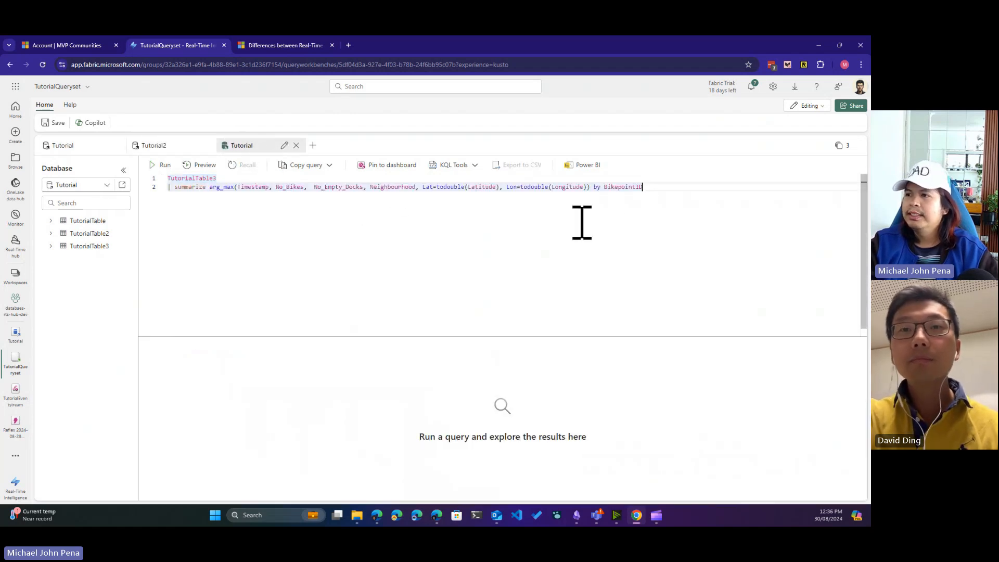
key("ctrl+a")
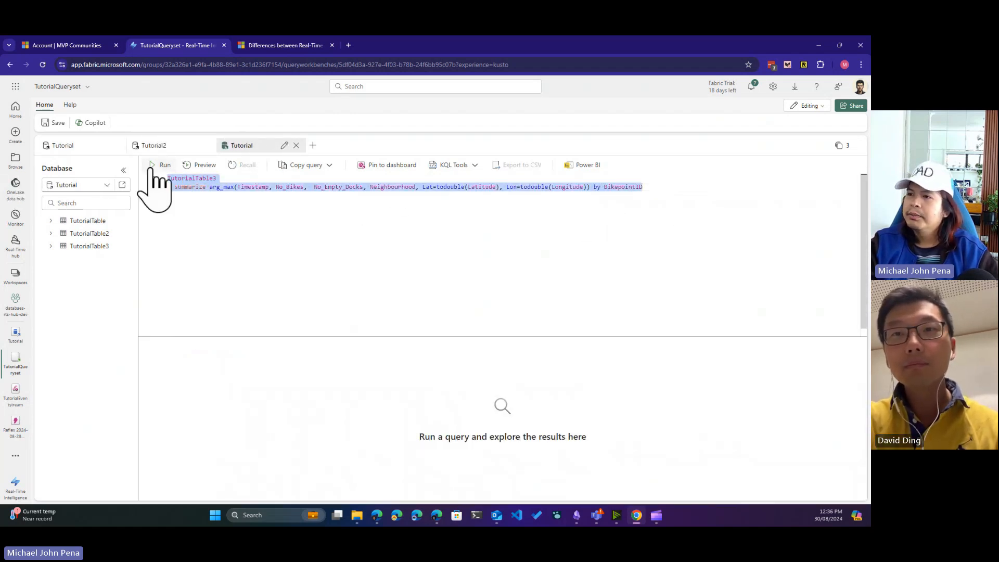
left_click(162, 165)
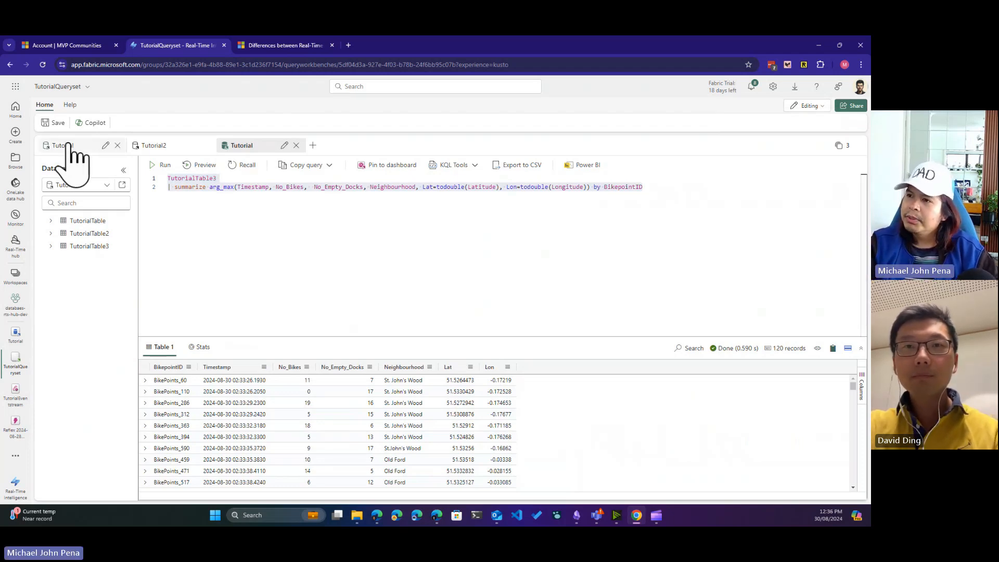
Pin the column chart query to the existing TutorialDashboard as a tile named Summary3, opening the dashboard after tile creation
left_click(72, 146)
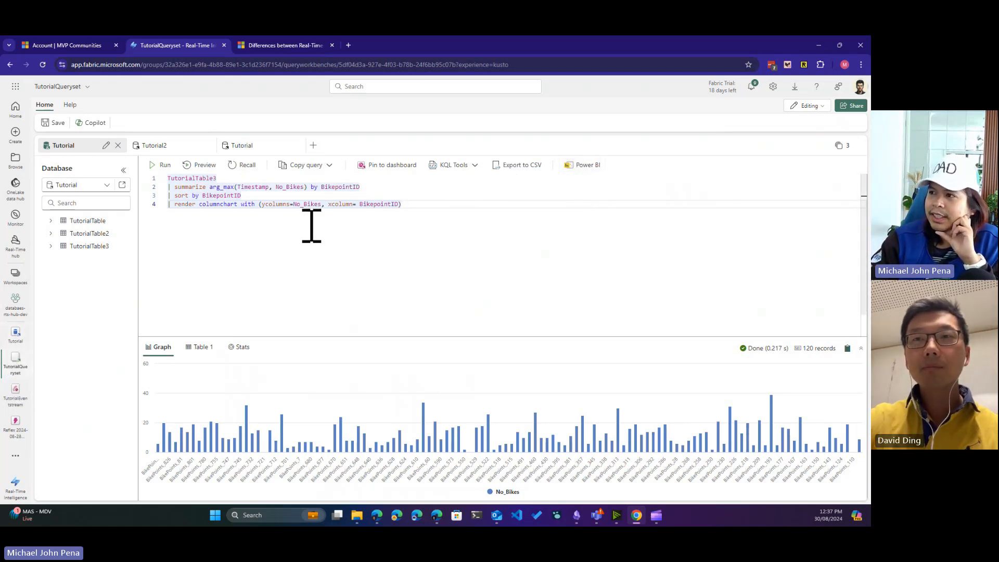
left_click(402, 165)
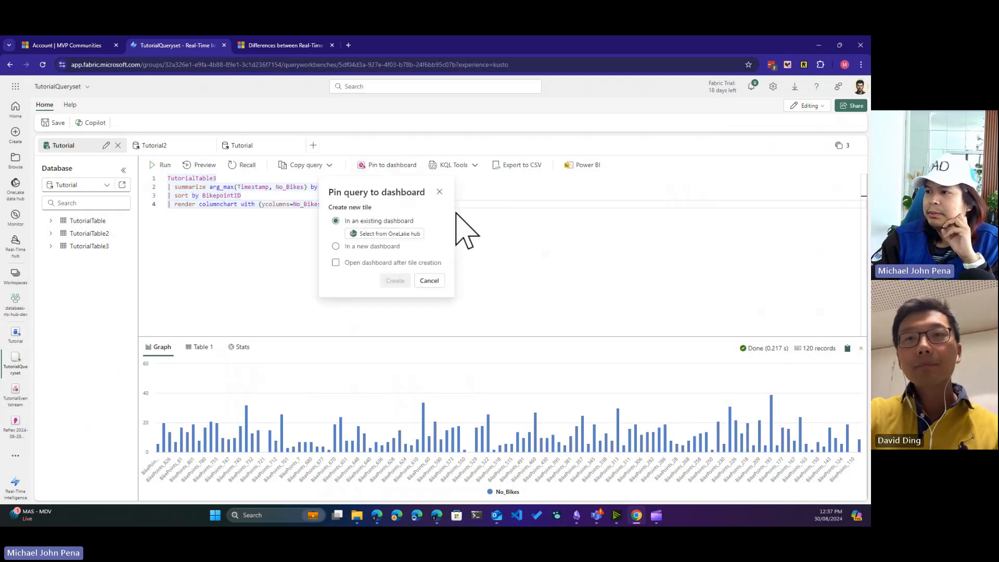
left_click(385, 262)
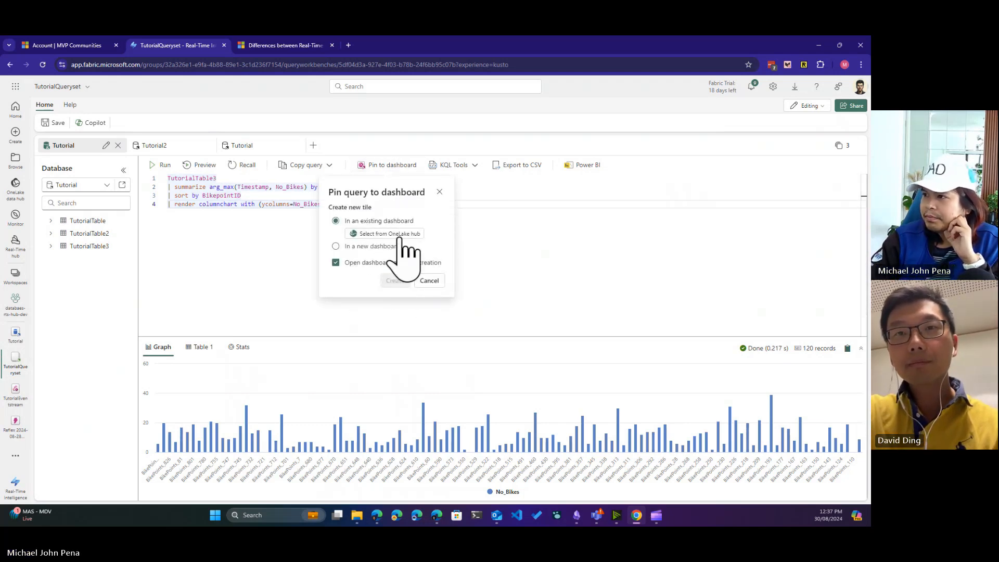
left_click(385, 234)
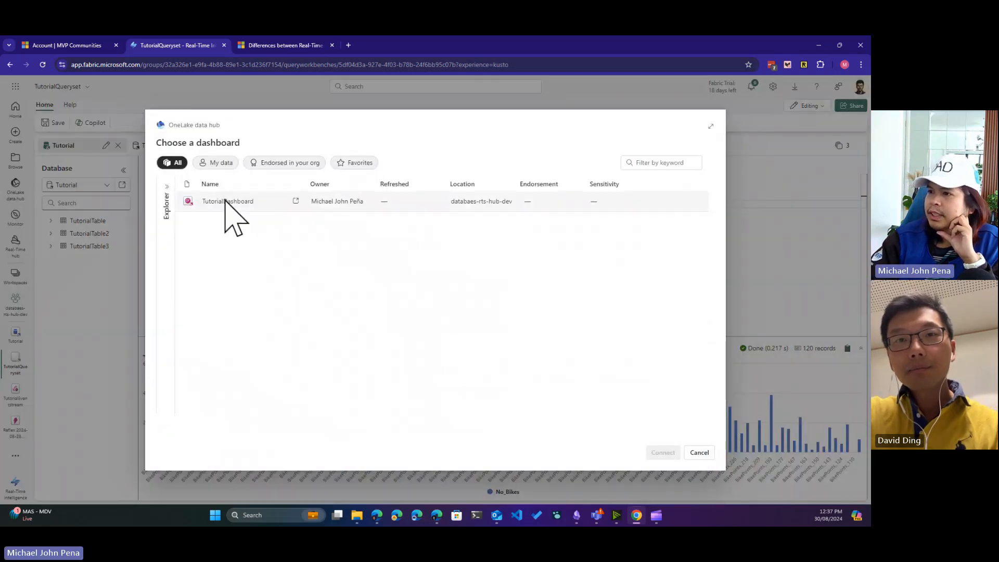
left_click(225, 201)
left_click(676, 452)
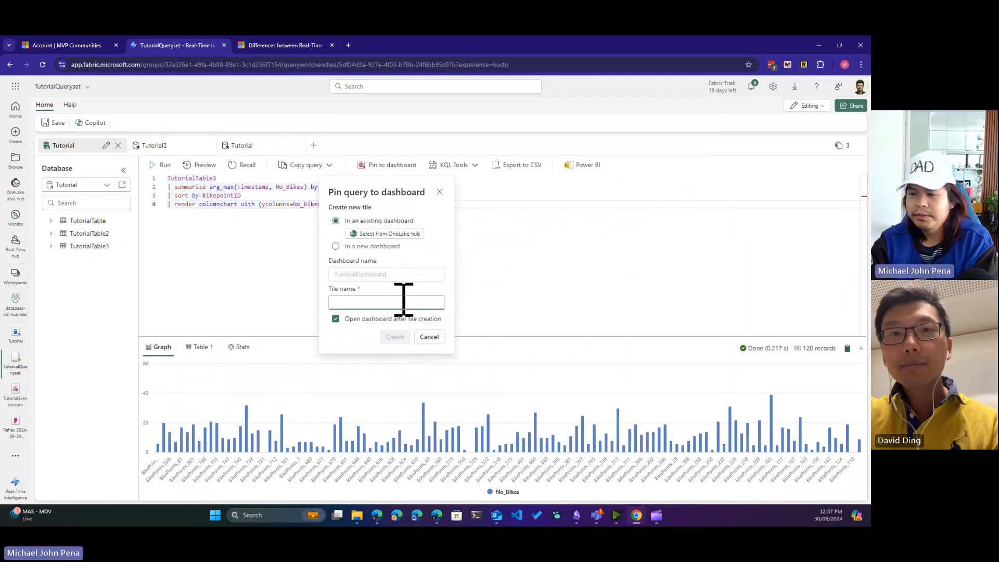
type("Summary3")
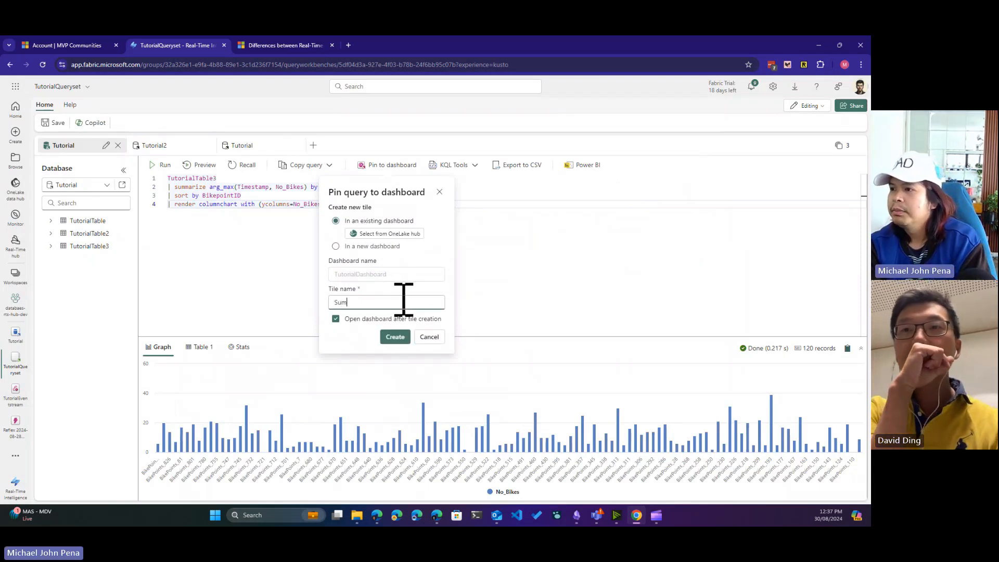
left_click(399, 335)
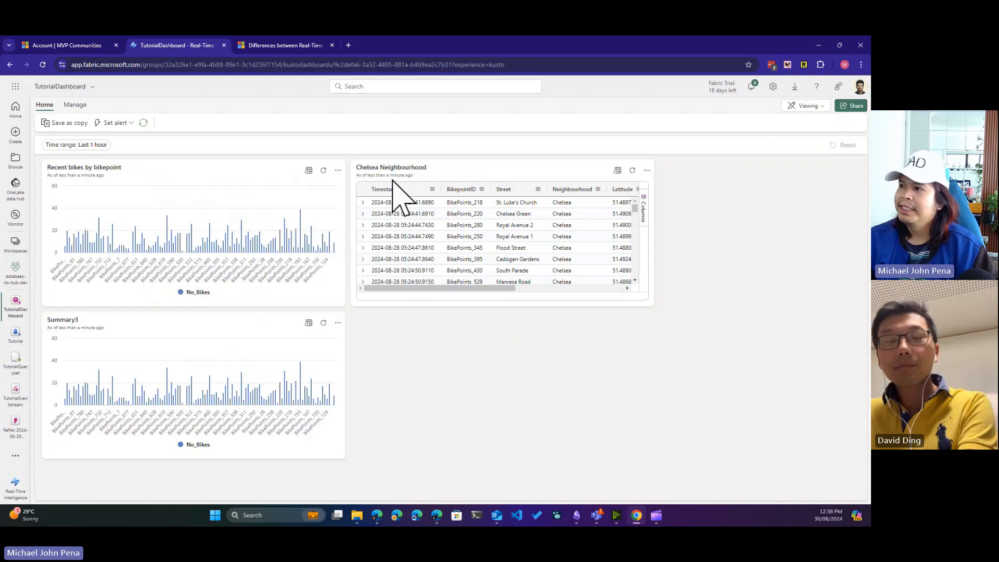
Check how recently the Recent bikes by bikepoint tile was updated
left_click_drag(47, 175, 110, 176)
left_click(117, 178)
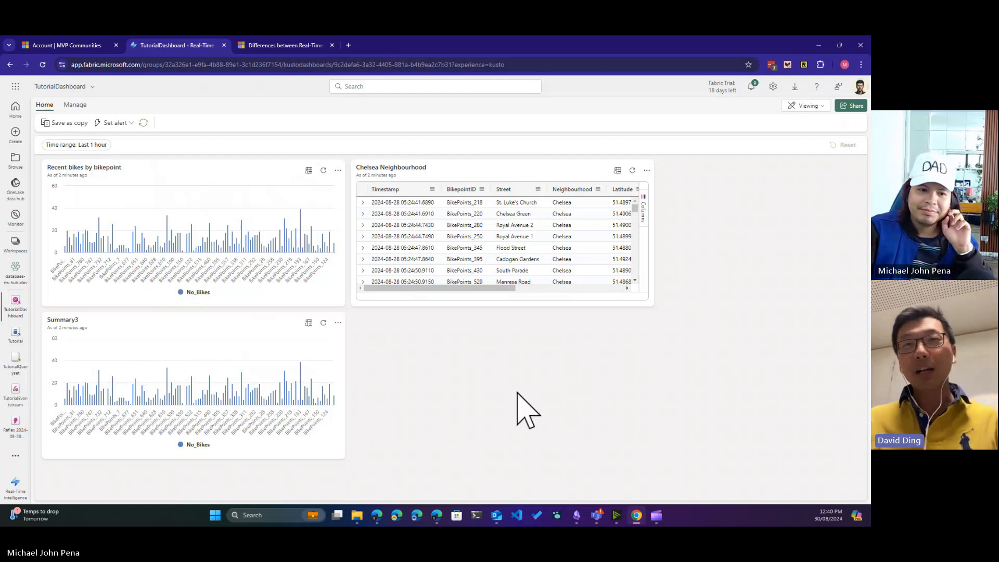
key("alt+Tab")
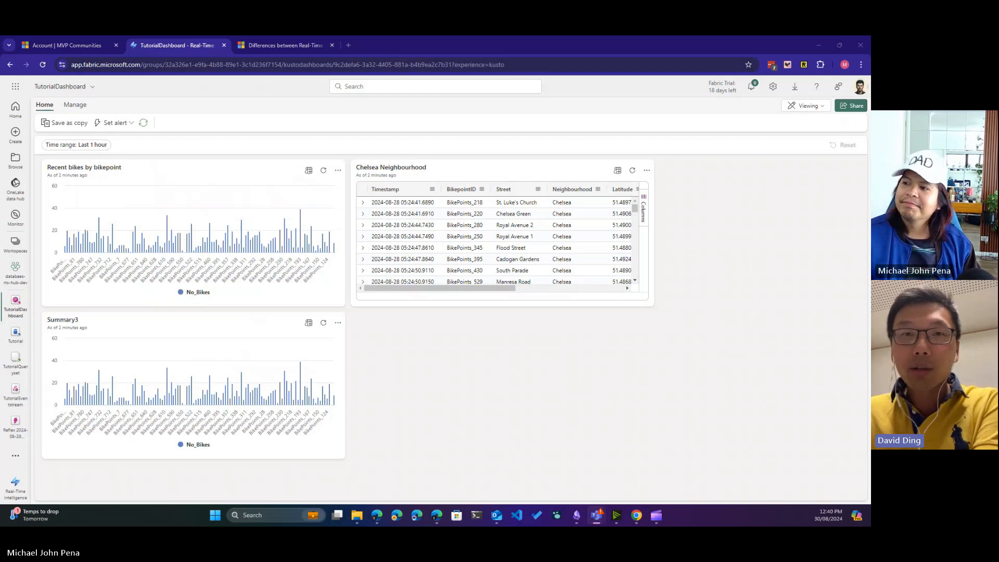
Check the Summary3 tile's available actions and explore the data behind the Recent bikes by bikepoint tile
left_click(338, 323)
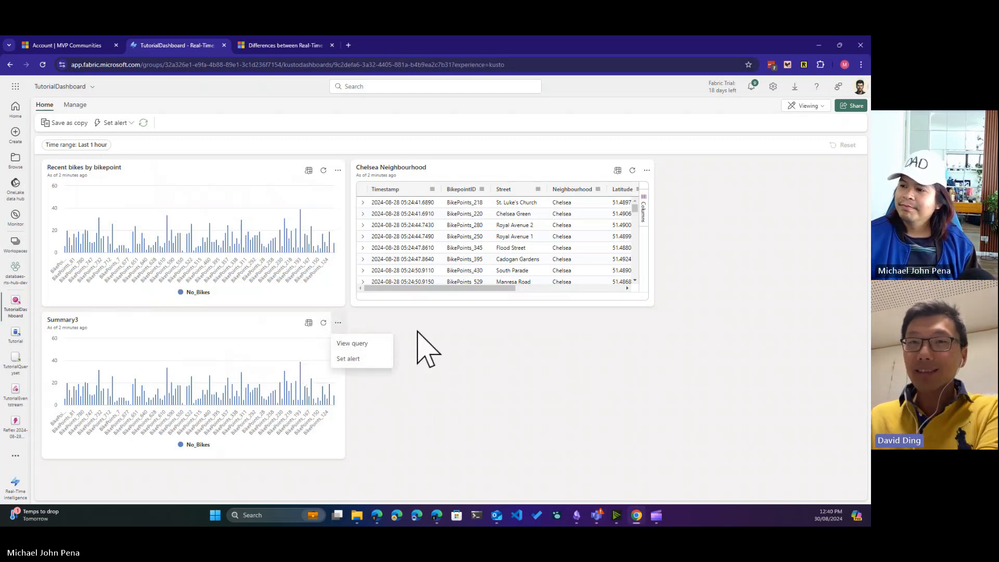
left_click(425, 346)
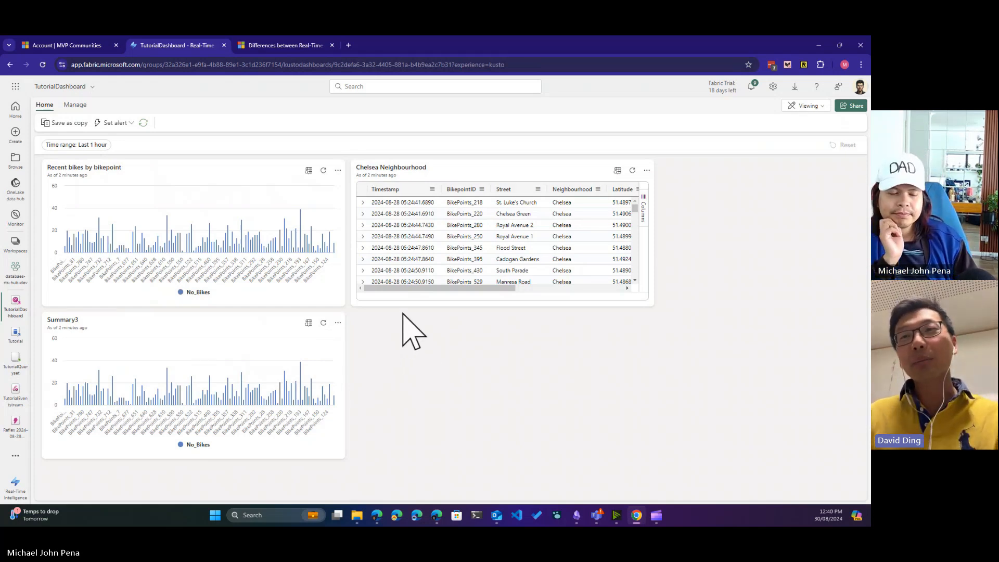
left_click(309, 170)
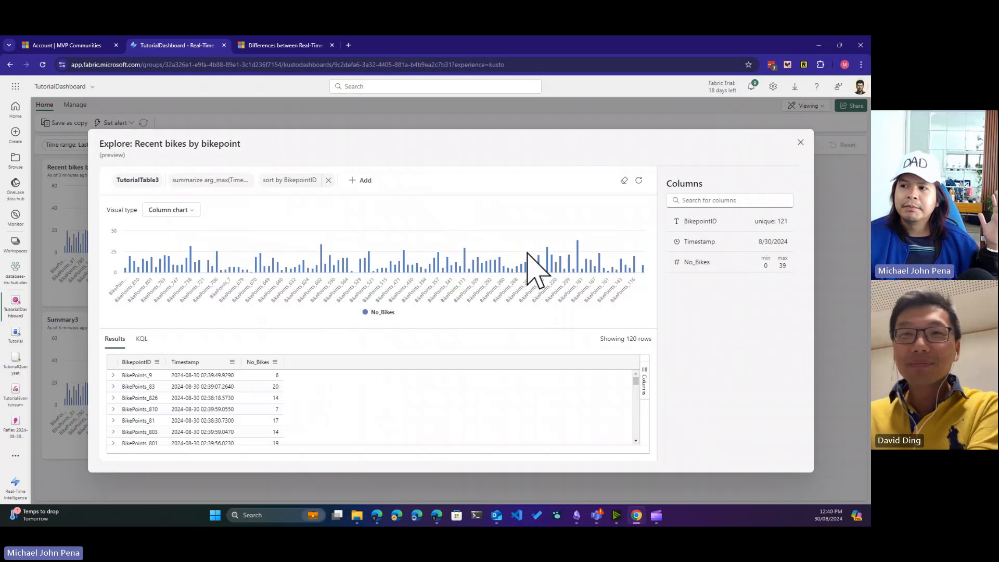
left_click(800, 142)
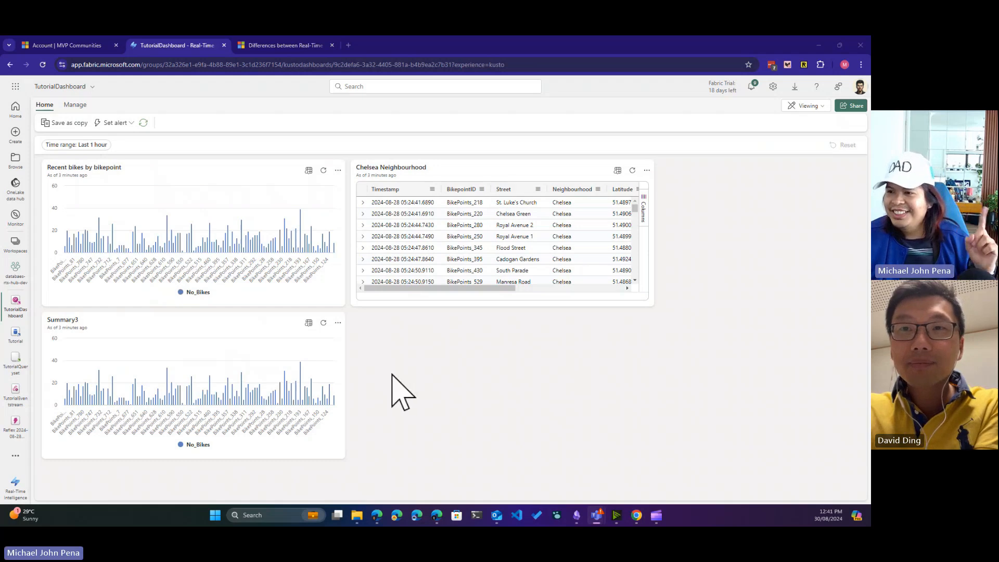
Open the TutorialReport report from the lineage view of the databaes-rts-hub-dev workspace
left_click(581, 350)
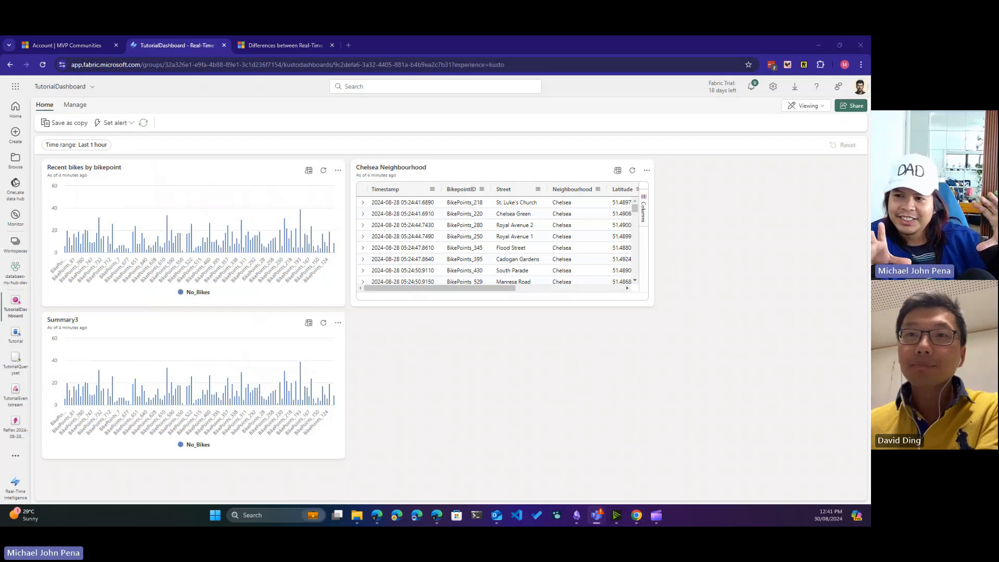
left_click(16, 275)
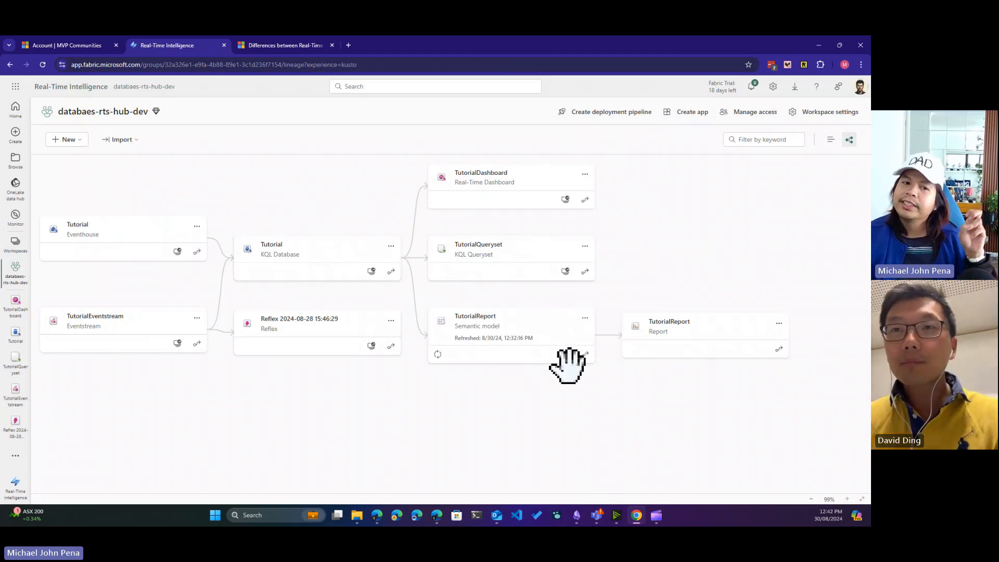
left_click(681, 328)
left_click(693, 148)
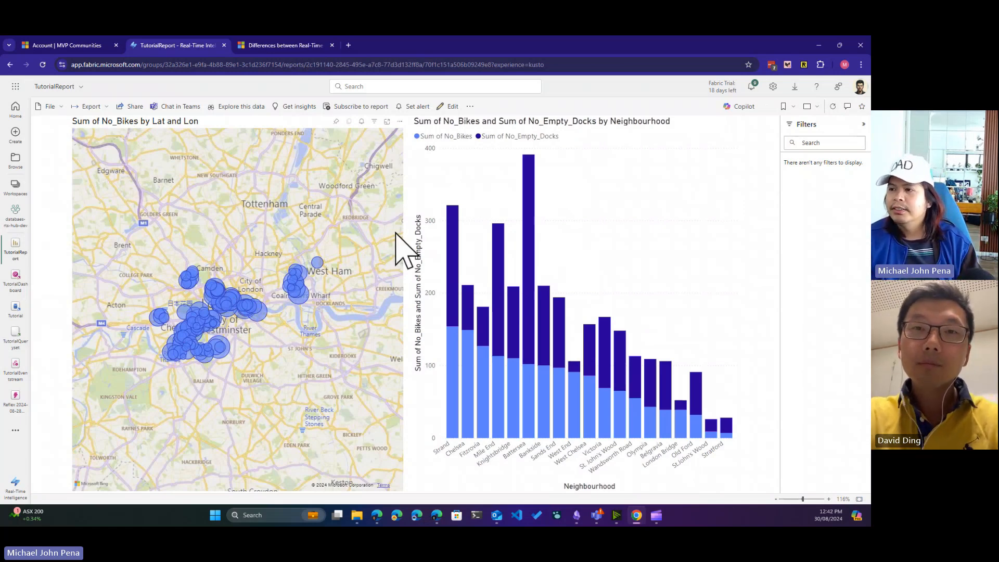
Inspect the filters on the Sum of No_Bikes by Lat and Lon map and the report's additional options
left_click(367, 207)
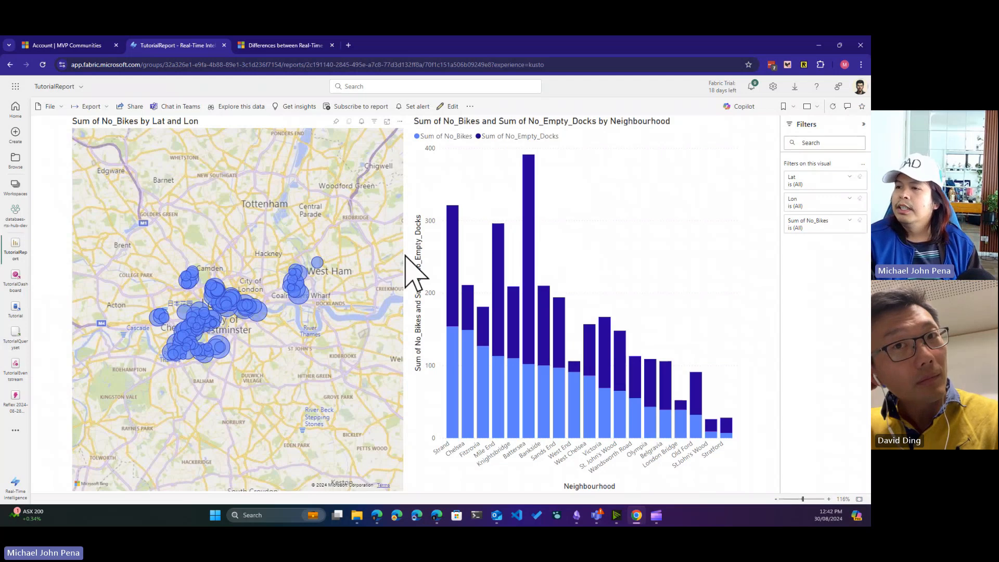
left_click(471, 106)
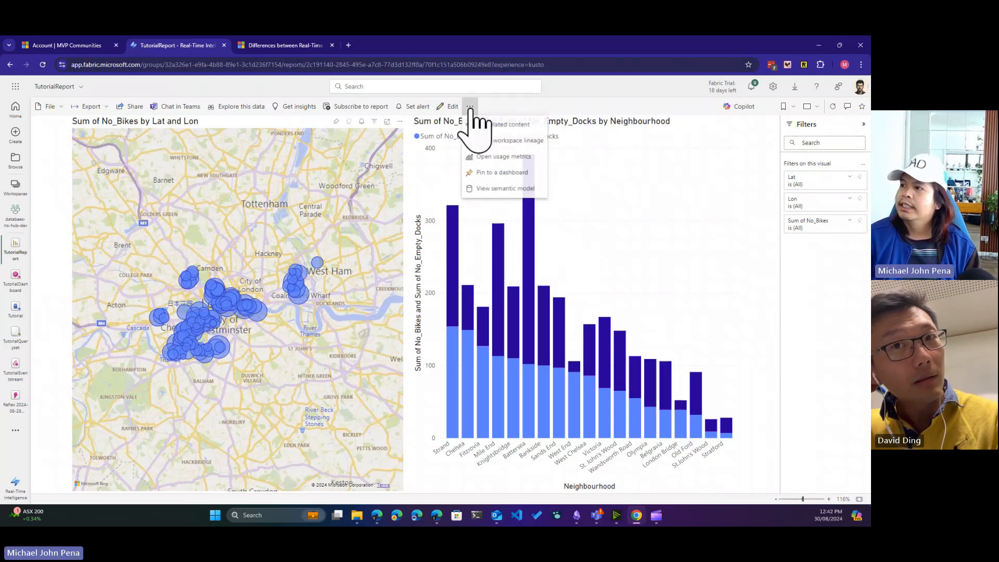
left_click(616, 95)
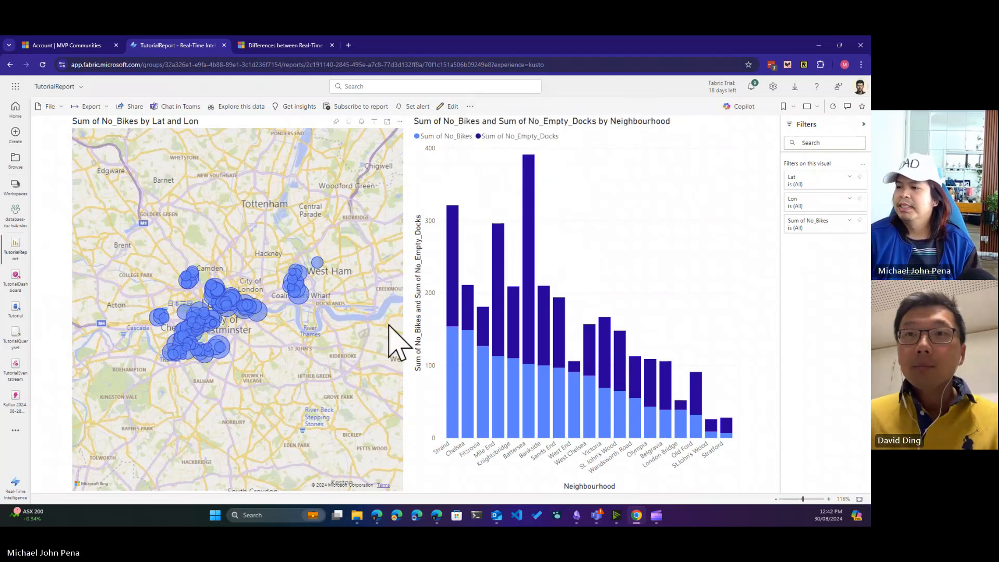
scroll(389, 323, "down", 2)
scroll(388, 324, "up", 2)
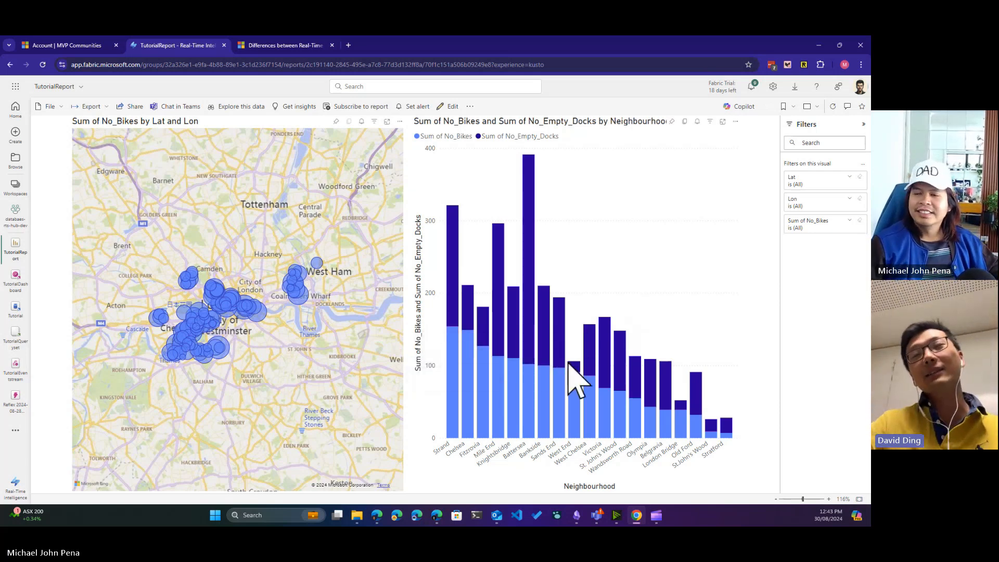
Check the report's additional options again and refresh the TutorialReport visuals
left_click(470, 106)
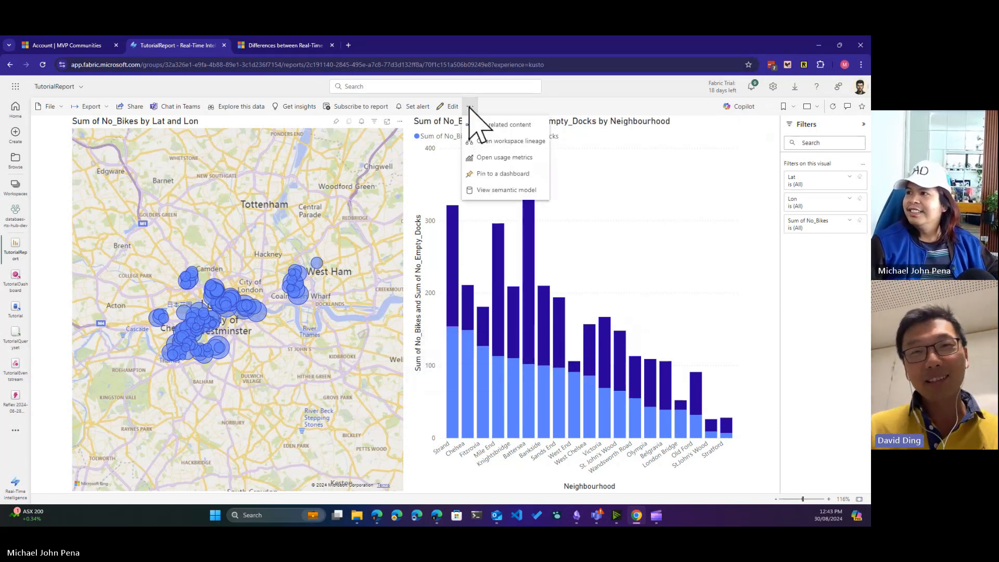
left_click(589, 107)
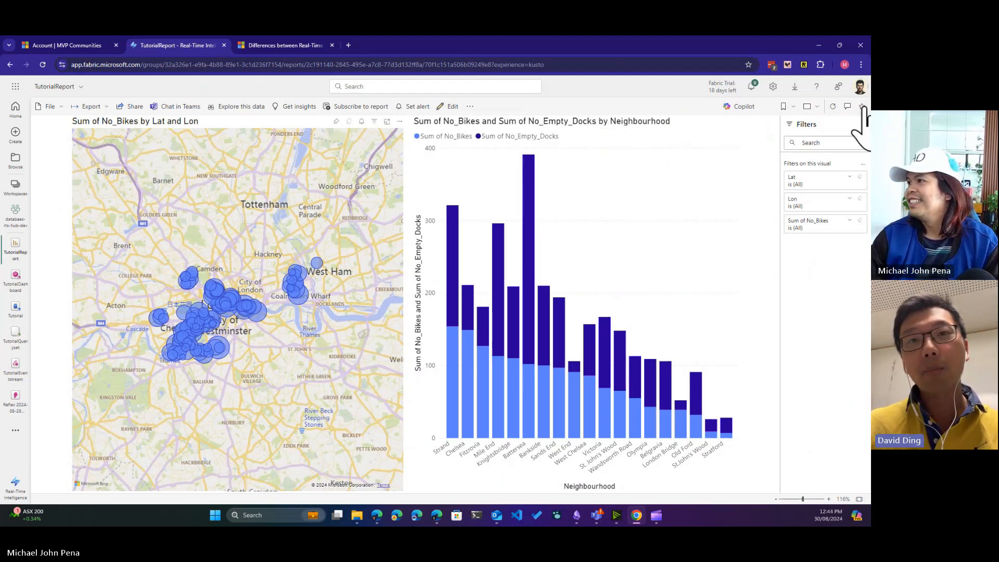
left_click(833, 107)
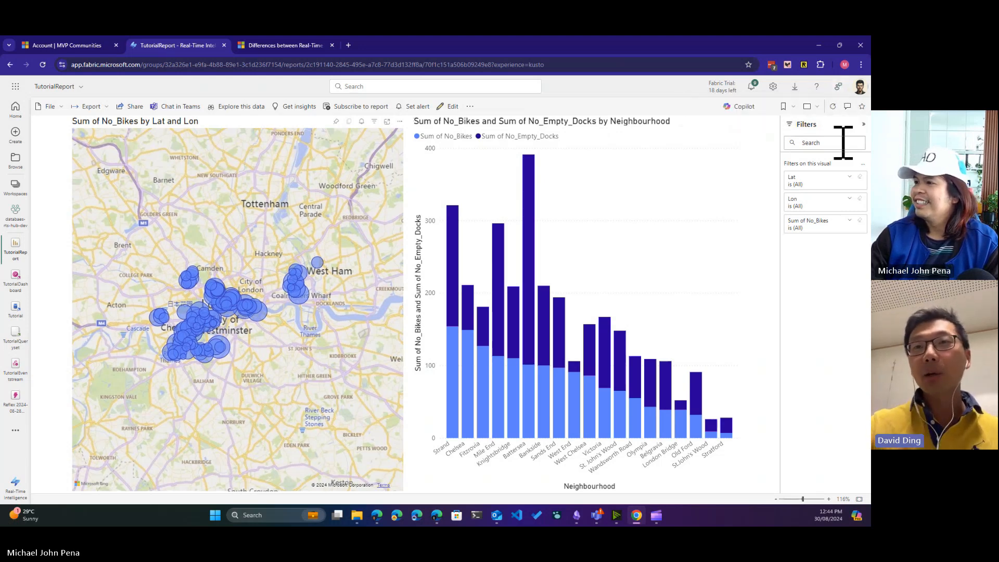